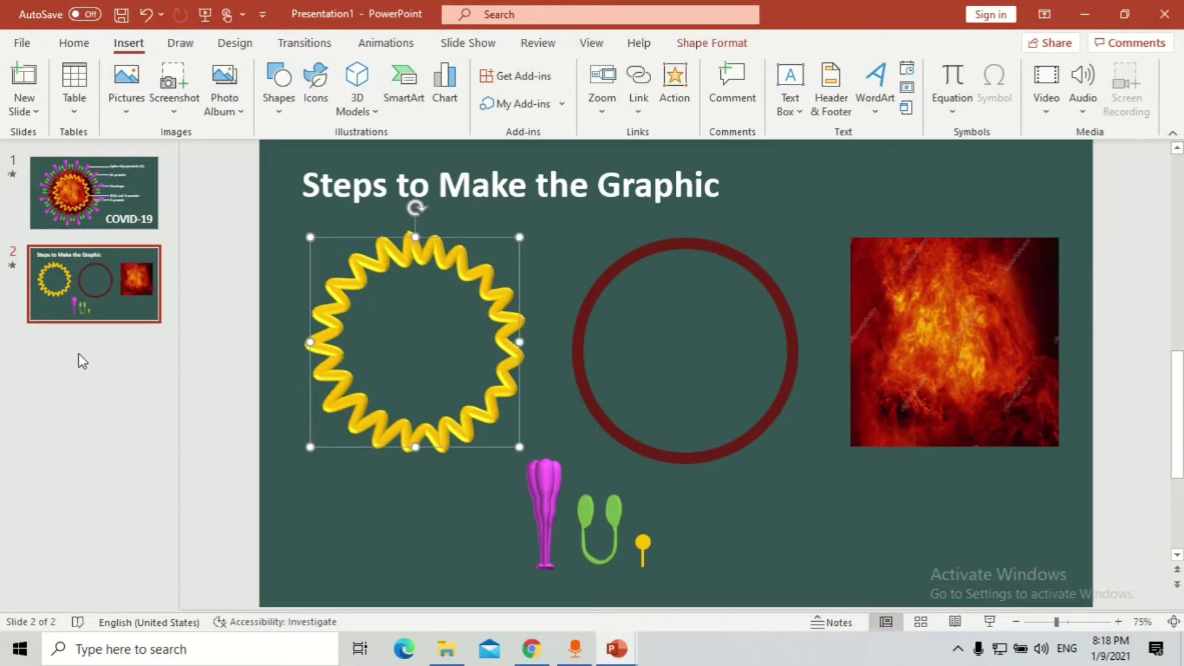
- Add a new third slide after slide 2 and delete its title and text placeholders so it is blank
{"action": "key", "text": "Return"}
{"action": "left_click", "coordinate": [296, 261]}
{"action": "key", "text": "ctrl+a"}
{"action": "key", "text": "Delete"}
{"action": "left_click", "coordinate": [281, 83]}
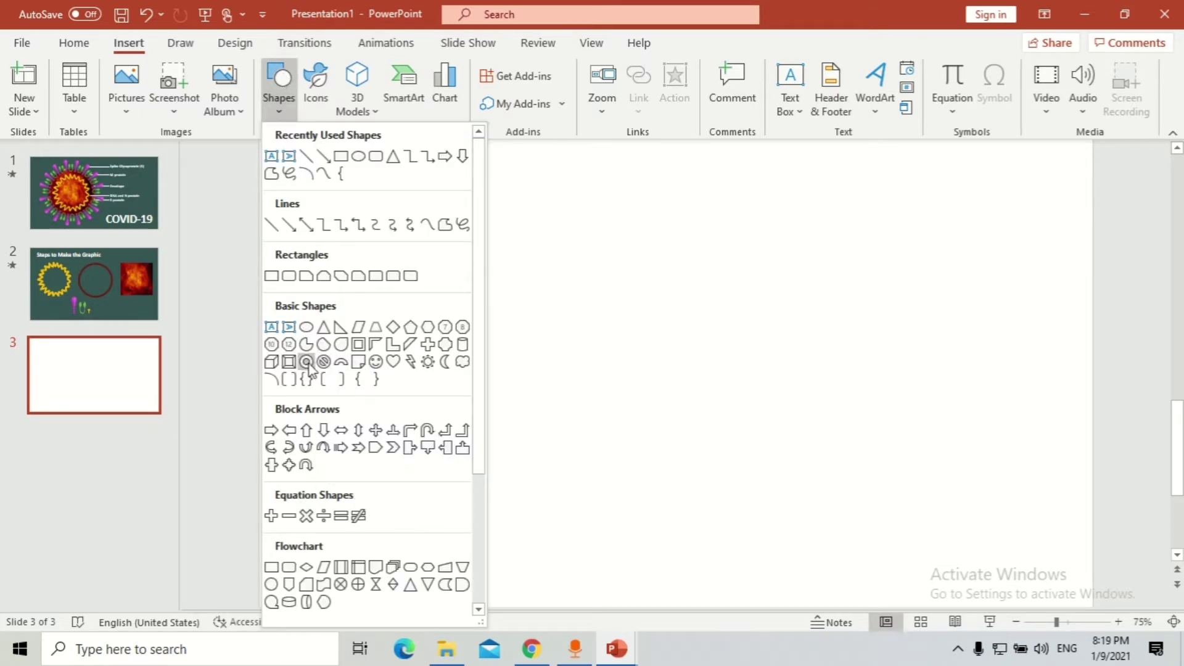
- Draw a thin hollow circle, enlarge it to 5.65 inches and centre it on the slide
{"action": "left_click", "coordinate": [307, 362]}
{"action": "mouse_move", "coordinate": [614, 239]}
{"action": "left_mouse_down"}
{"action": "mouse_move", "coordinate": [864, 530]}
{"action": "mouse_move", "coordinate": [912, 573]}
{"action": "mouse_move", "coordinate": [944, 571]}
{"action": "left_mouse_up"}
{"action": "left_click_drag", "start_coordinate": [697, 407], "coordinate": [635, 407]}
{"action": "left_click_drag", "start_coordinate": [768, 256], "coordinate": [648, 217]}
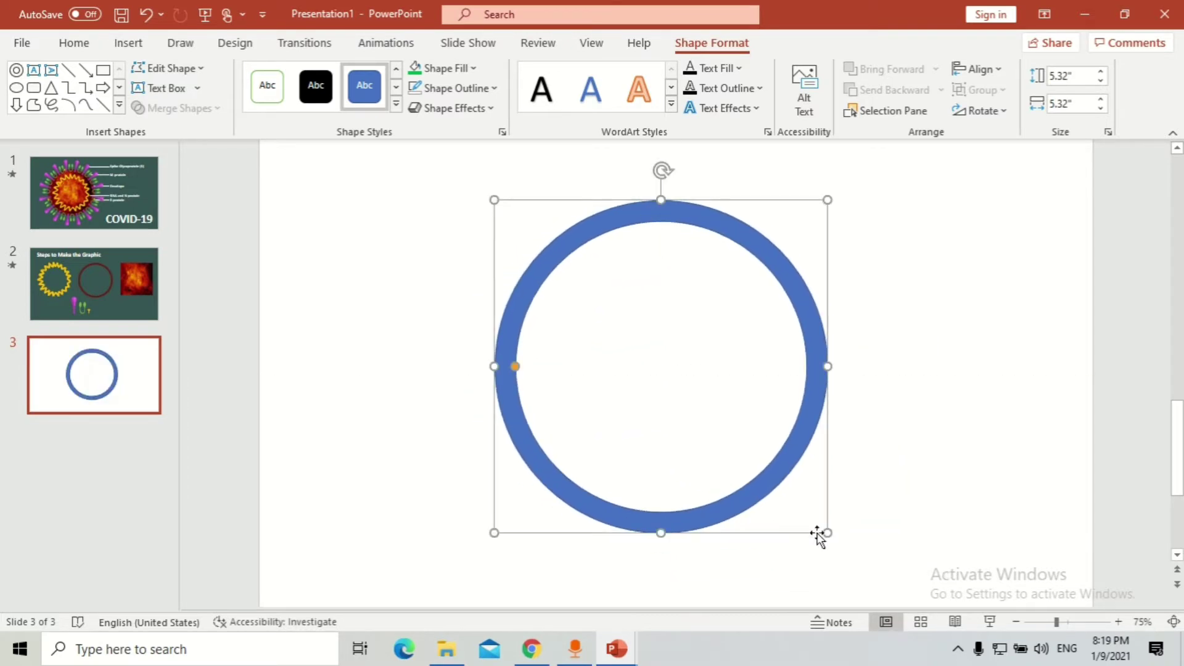
{"action": "left_click_drag", "start_coordinate": [827, 533], "coordinate": [846, 554]}
{"action": "left_click_drag", "start_coordinate": [800, 478], "coordinate": [791, 485]}
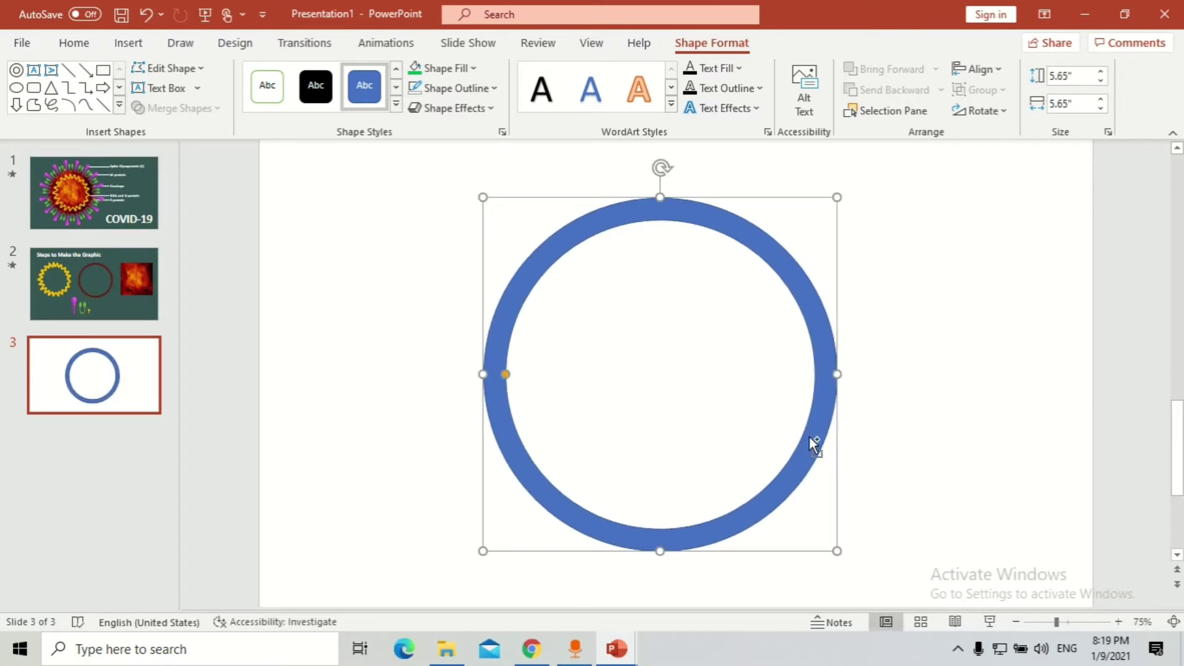
- Duplicate the ring, shrink the copy, centre it inside the first ring and make it thicker
{"action": "key", "text": "ctrl+c"}
{"action": "key", "text": "ctrl+v"}
{"action": "left_click_drag", "start_coordinate": [809, 435], "coordinate": [851, 466]}
{"action": "left_click_drag", "start_coordinate": [878, 580], "coordinate": [805, 517]}
{"action": "scroll", "coordinate": [768, 444], "scroll_direction": "up", "scroll_amount": 5}
{"action": "mouse_move", "coordinate": [882, 442]}
{"action": "left_mouse_down"}
{"action": "mouse_move", "coordinate": [867, 441]}
{"action": "mouse_move", "coordinate": [874, 455]}
{"action": "left_mouse_up"}
{"action": "scroll", "coordinate": [612, 390], "scroll_direction": "down", "scroll_amount": 3}
{"action": "left_click_drag", "start_coordinate": [513, 367], "coordinate": [532, 373]}
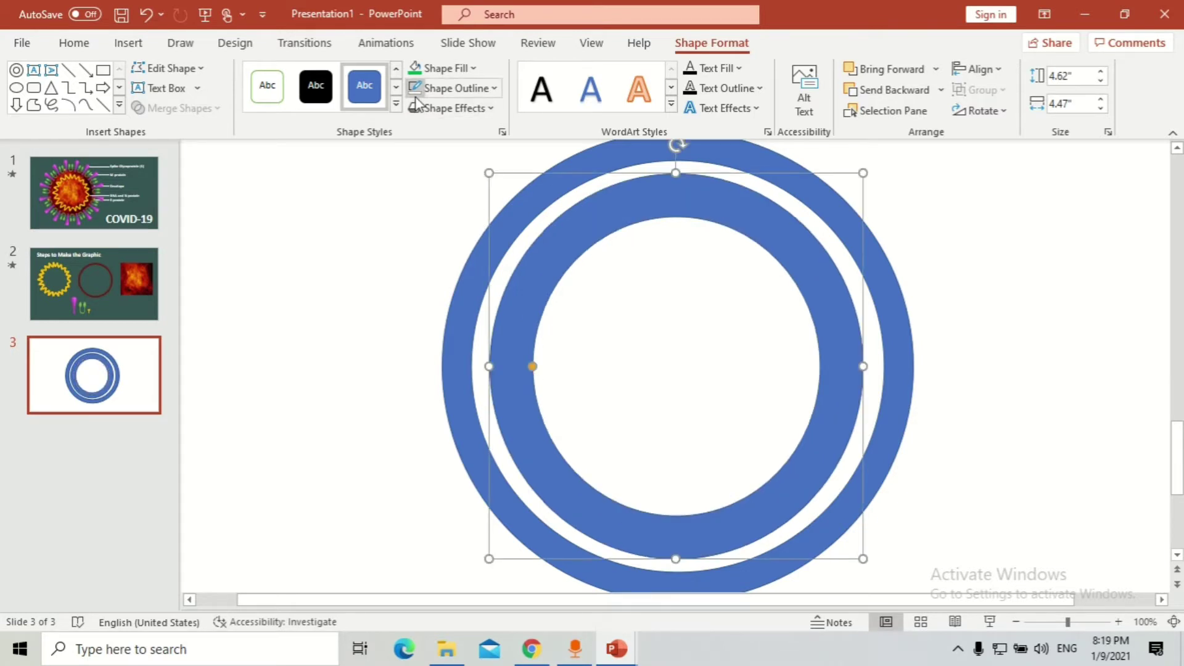
- Fill the inner ring white and give the ring outlines black
{"action": "left_click", "coordinate": [444, 69]}
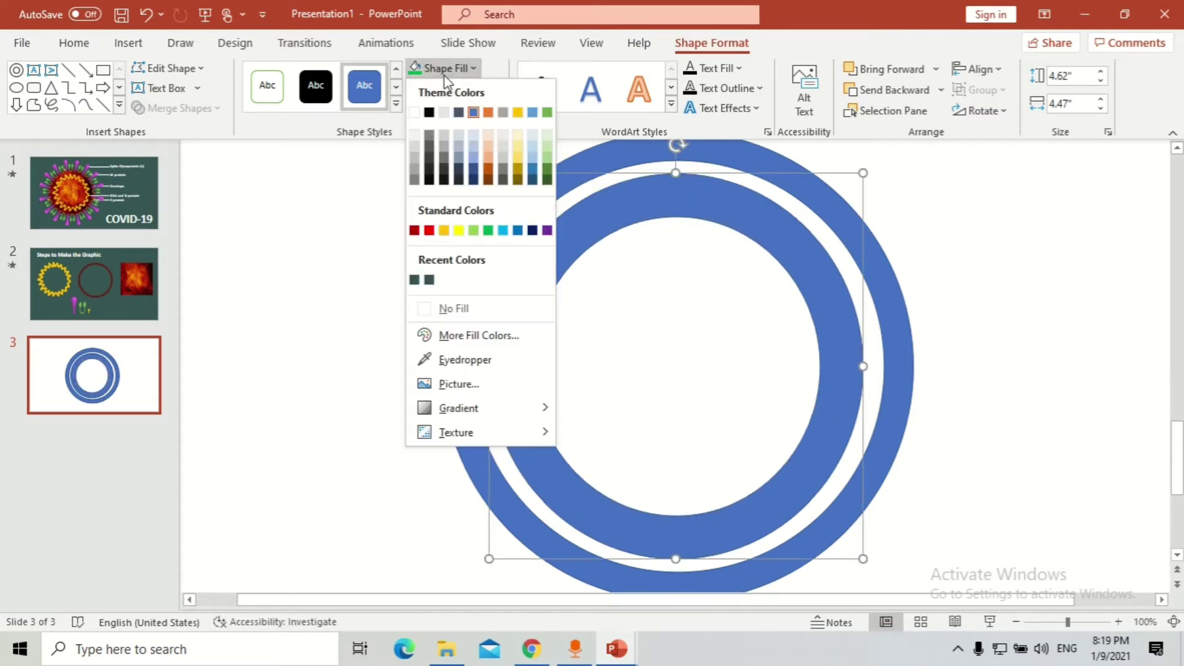
{"action": "left_click", "coordinate": [414, 112]}
{"action": "left_click", "coordinate": [456, 88]}
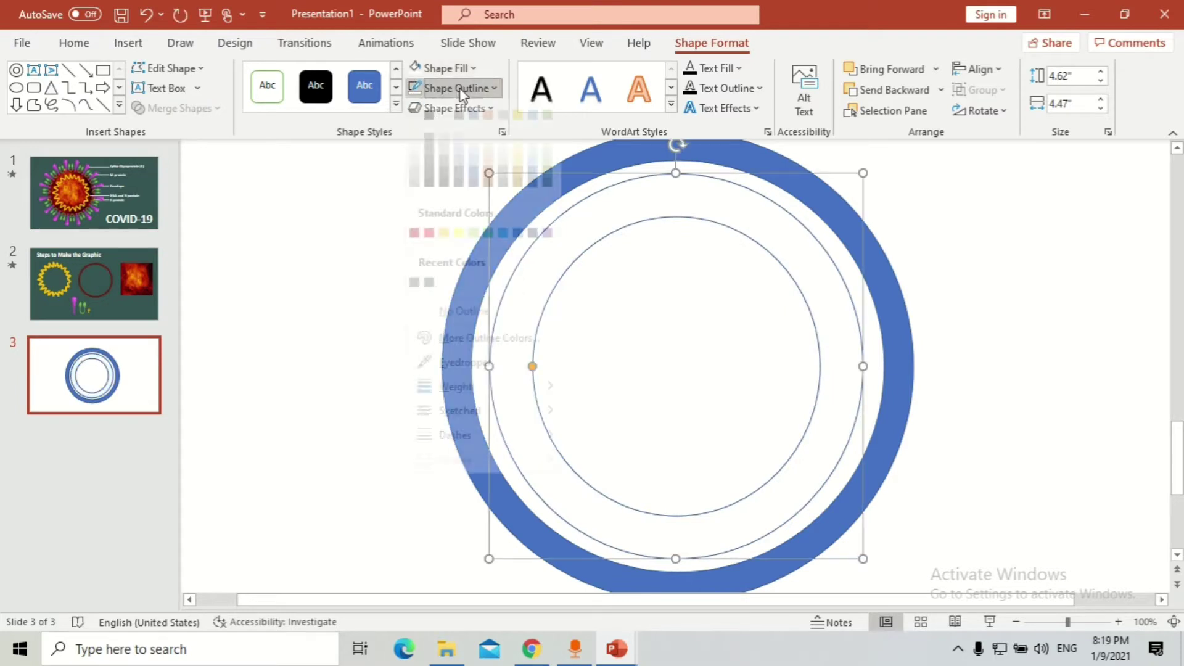
{"action": "left_click", "coordinate": [429, 113]}
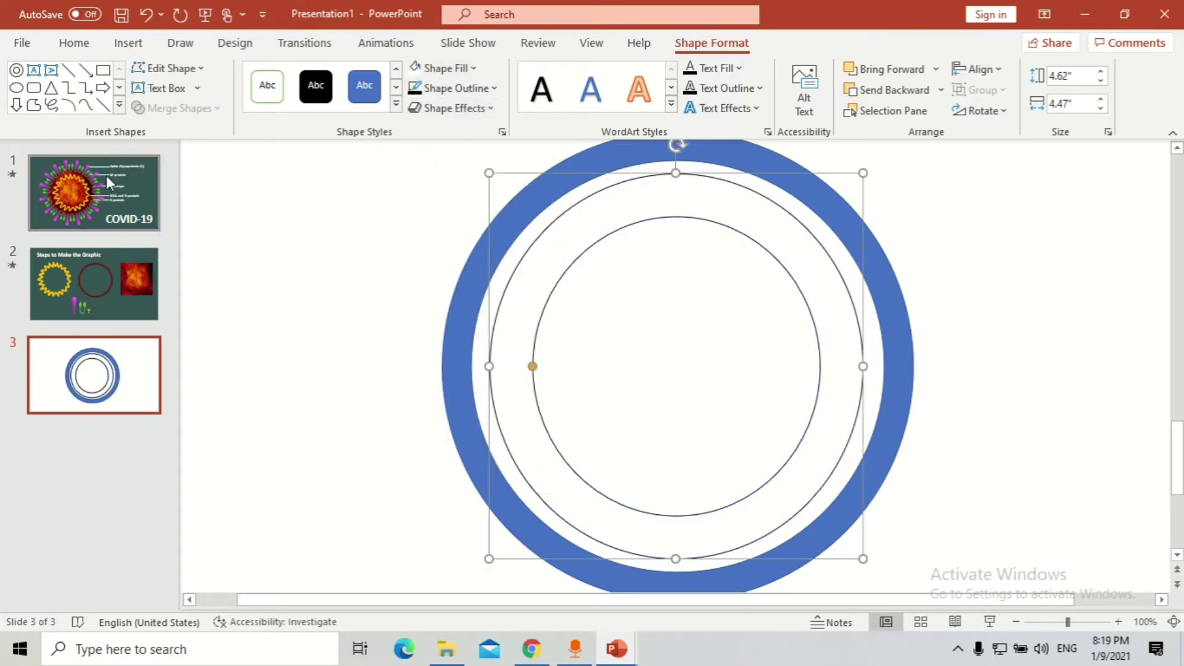
{"action": "left_click", "coordinate": [128, 42]}
{"action": "left_click", "coordinate": [298, 116]}
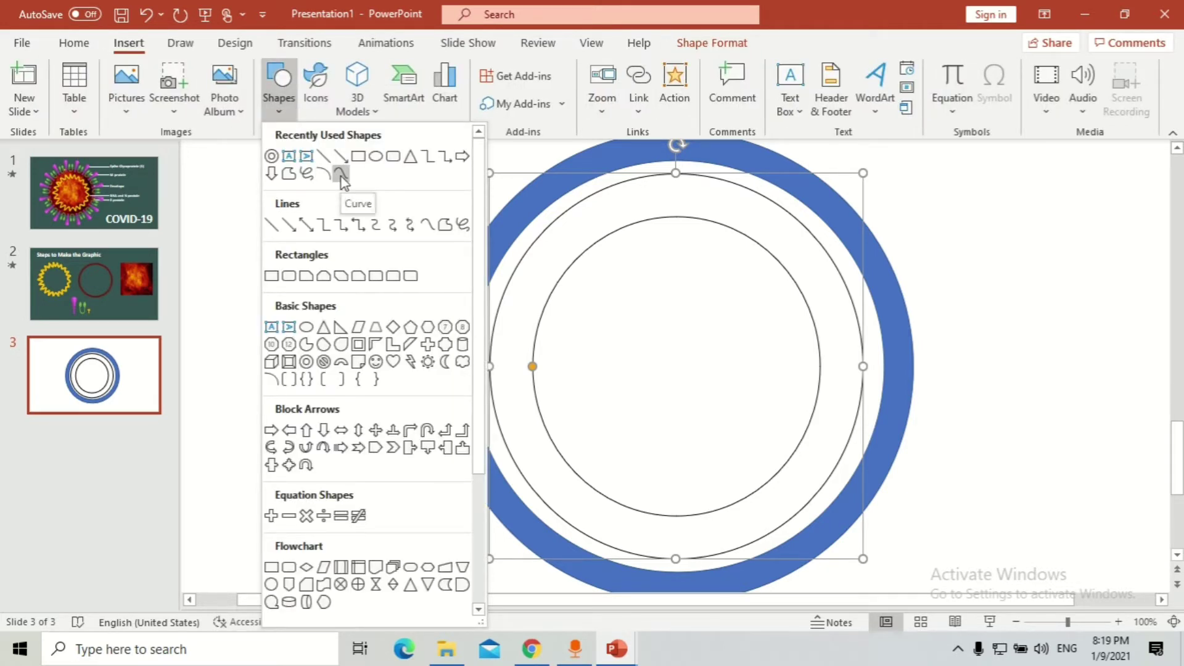
- Start a curve on the outer circle, alternating peaks and troughs between outer and inner circles across the top
{"action": "left_click", "coordinate": [340, 175]}
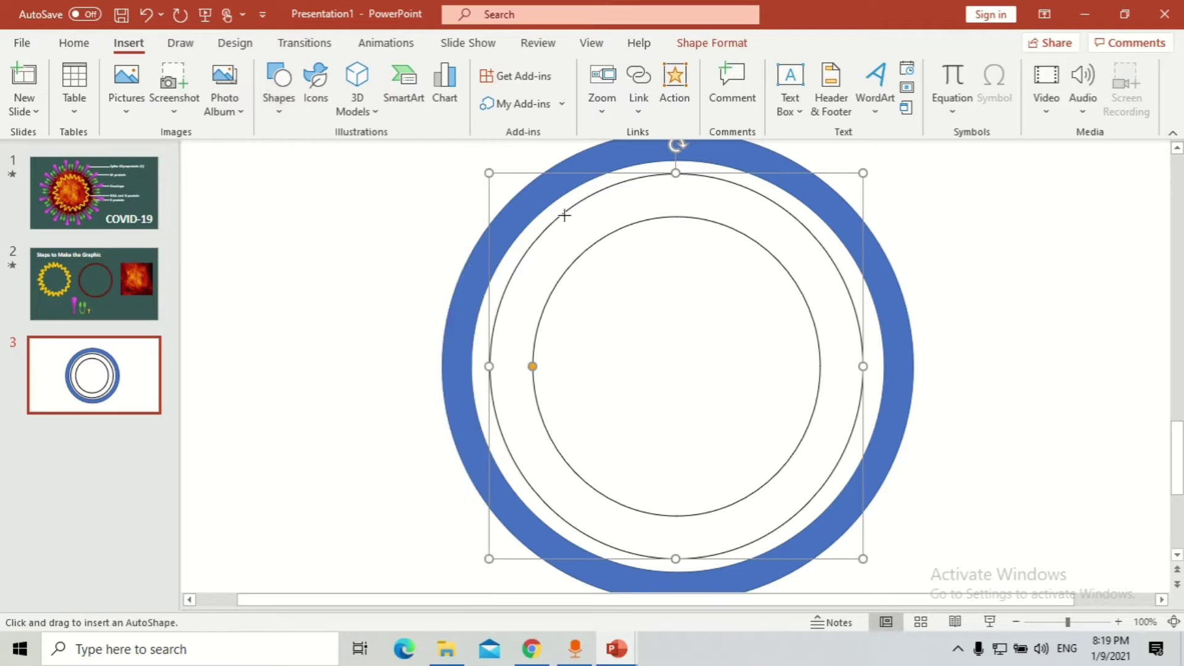
{"action": "left_click", "coordinate": [568, 209]}
{"action": "left_click", "coordinate": [622, 232]}
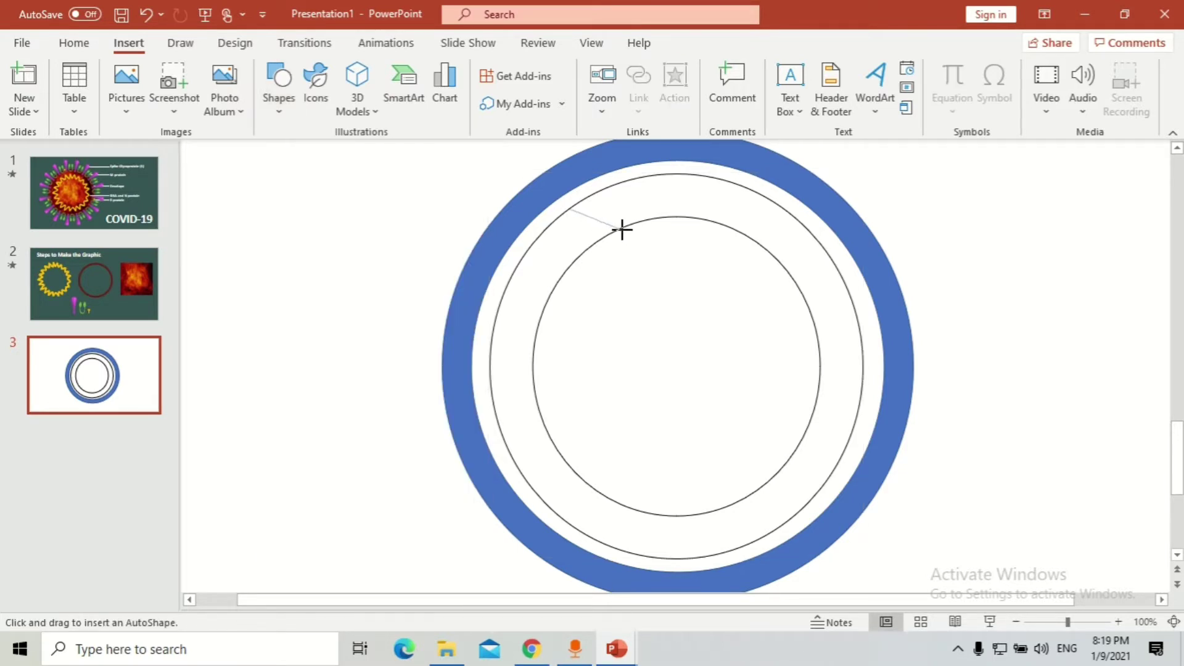
{"action": "left_click", "coordinate": [644, 177]}
{"action": "left_click", "coordinate": [688, 214]}
{"action": "left_click", "coordinate": [719, 182]}
{"action": "left_click", "coordinate": [738, 233]}
{"action": "left_click", "coordinate": [780, 209]}
{"action": "left_click", "coordinate": [784, 271]}
- Continue the alternating peaks and troughs around the sides and close the wavy shape at its start point
{"action": "left_click", "coordinate": [836, 265]}
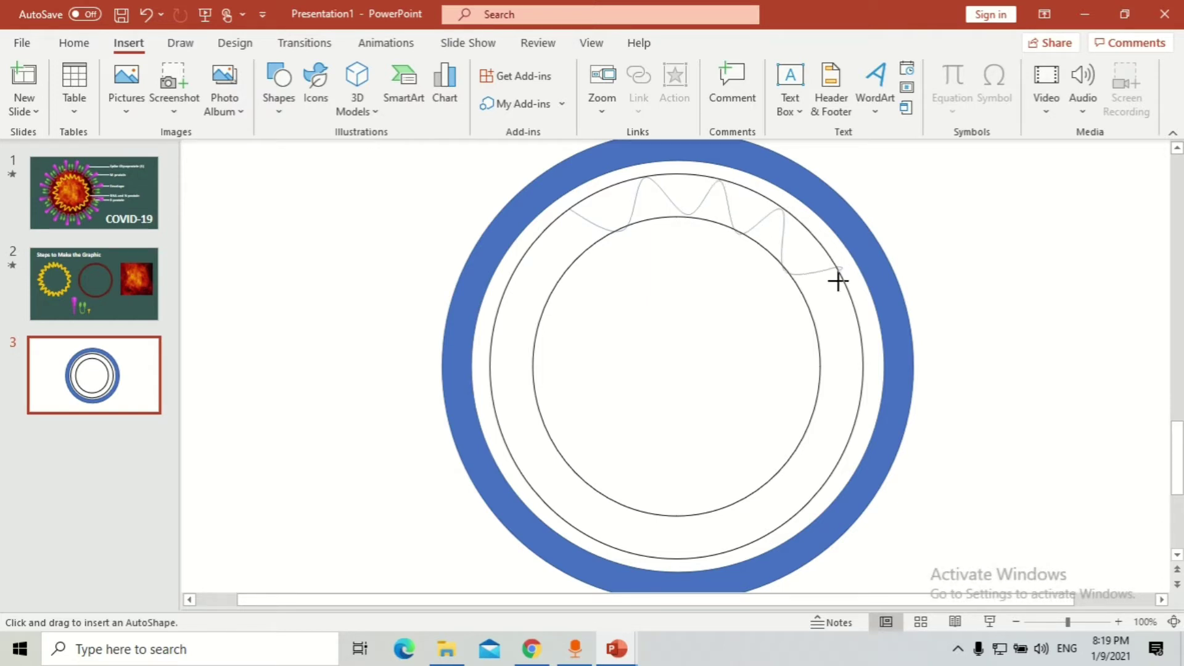
{"action": "left_click", "coordinate": [812, 322]}
{"action": "left_click", "coordinate": [862, 339]}
{"action": "left_click", "coordinate": [820, 380]}
{"action": "left_click", "coordinate": [853, 426]}
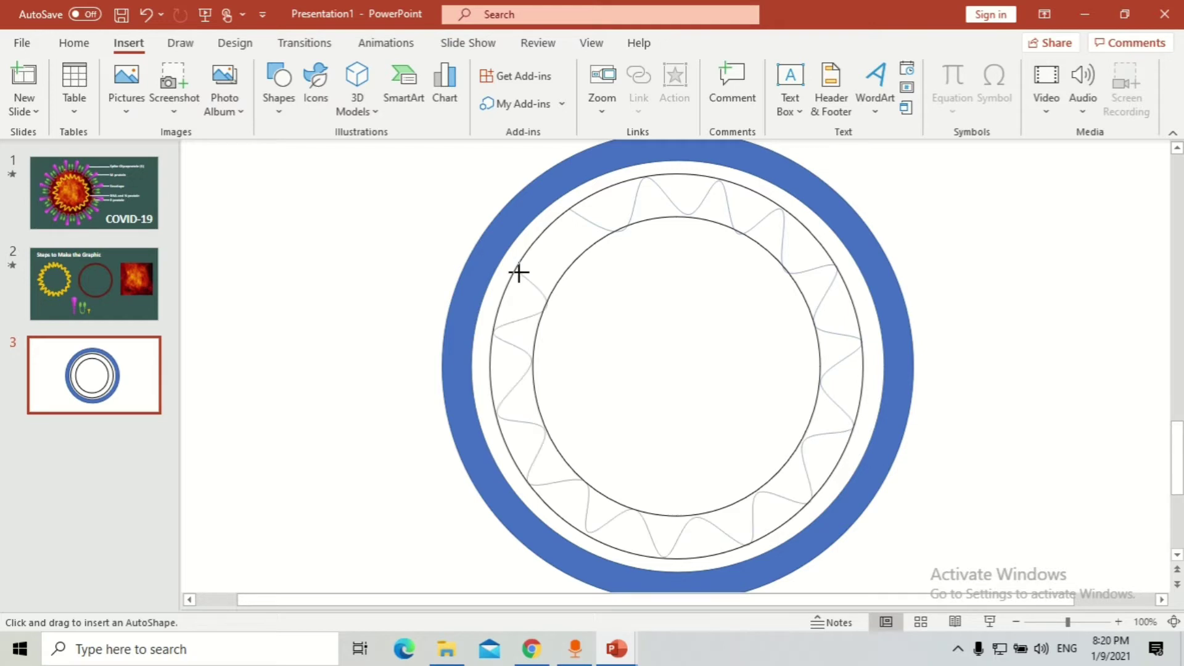
{"action": "left_click", "coordinate": [516, 269]}
{"action": "left_click", "coordinate": [570, 265]}
{"action": "left_click", "coordinate": [564, 210]}
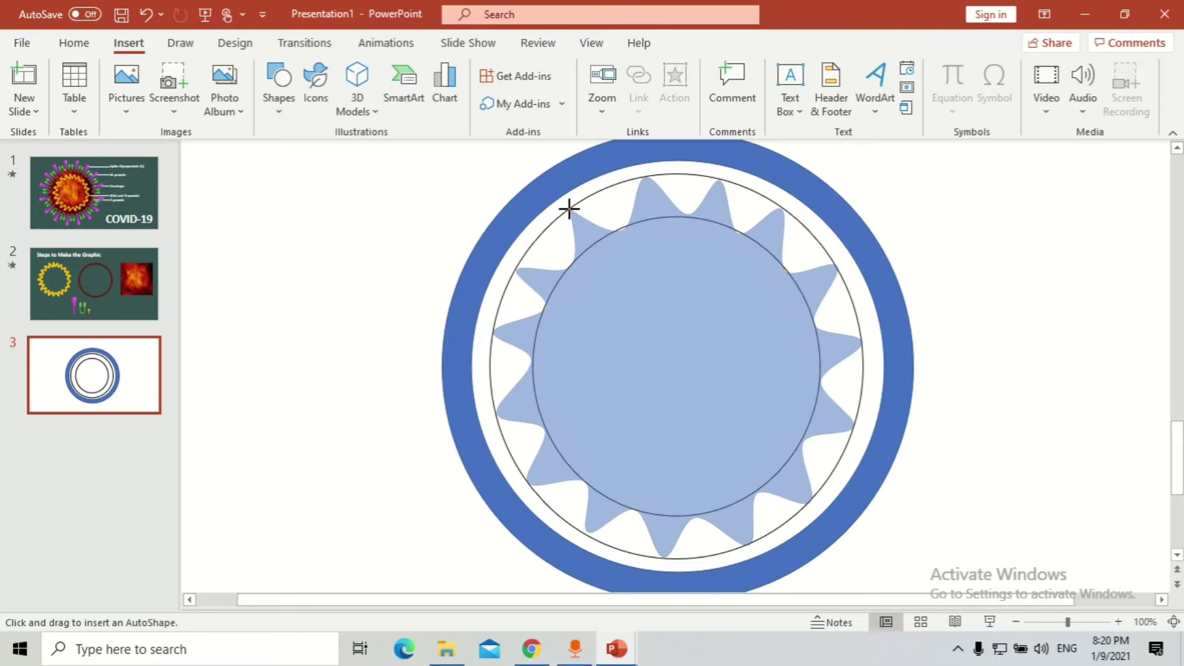
{"action": "left_click", "coordinate": [569, 209]}
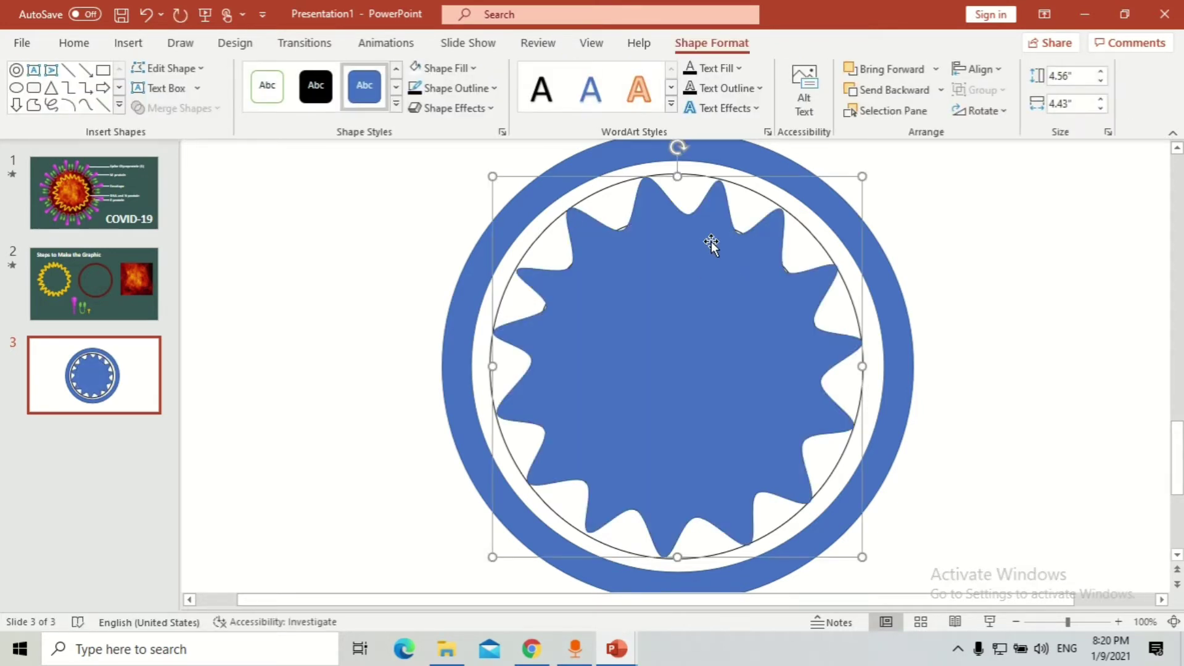
- Remove the wavy shape's fill and make the outer ring dark red with no outline
{"action": "left_click", "coordinate": [415, 70]}
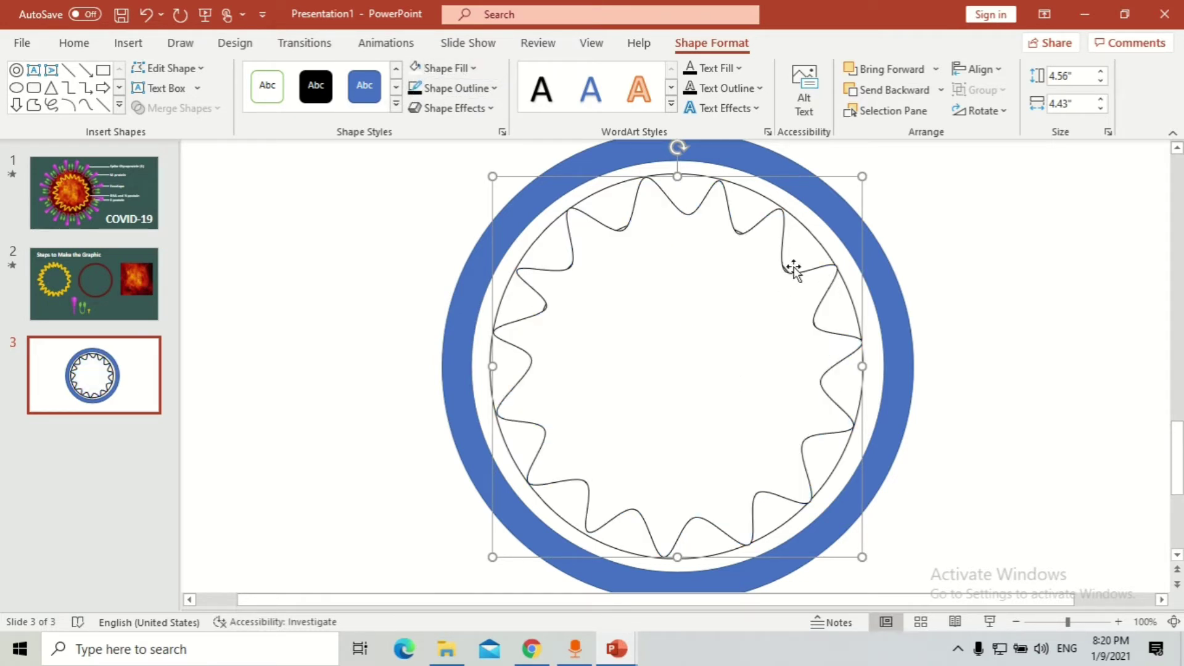
{"action": "left_click", "coordinate": [895, 366]}
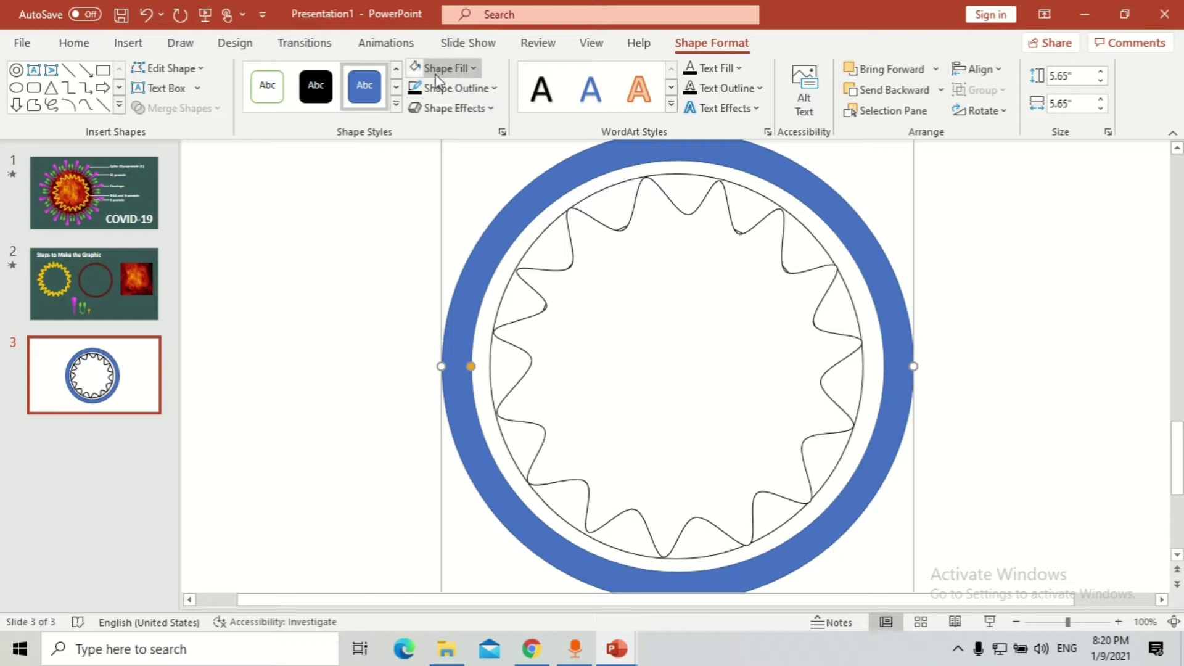
{"action": "left_click", "coordinate": [457, 70]}
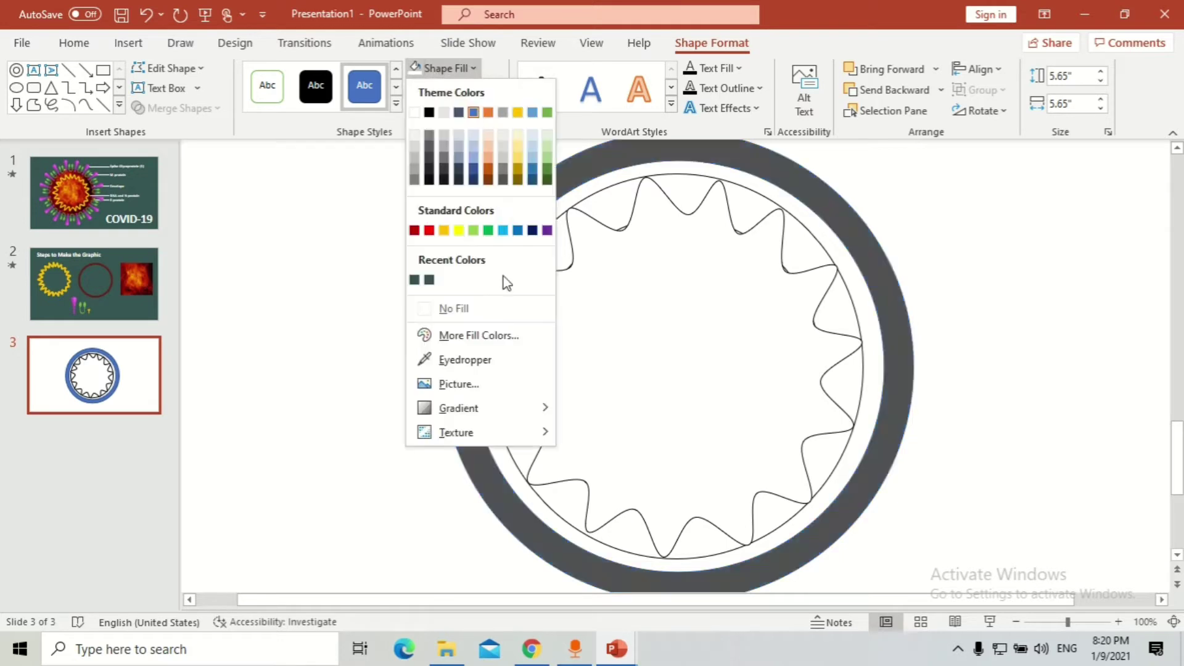
{"action": "left_click", "coordinate": [430, 231]}
{"action": "left_click", "coordinate": [453, 88]}
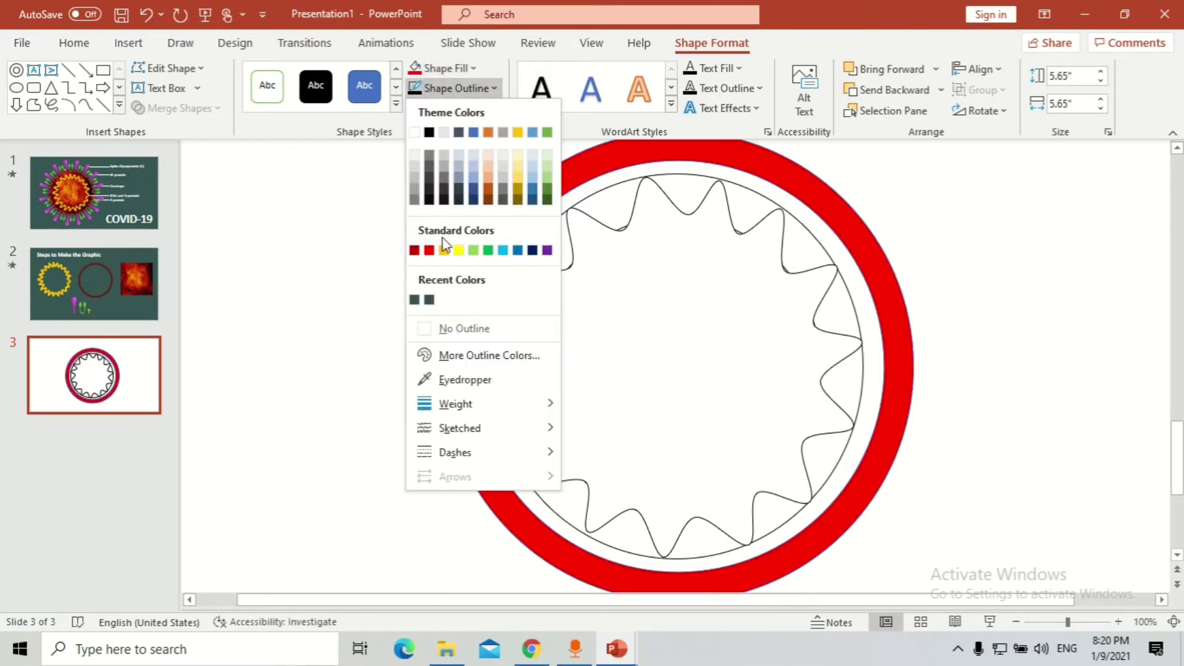
{"action": "left_click", "coordinate": [429, 328]}
{"action": "left_click", "coordinate": [442, 68]}
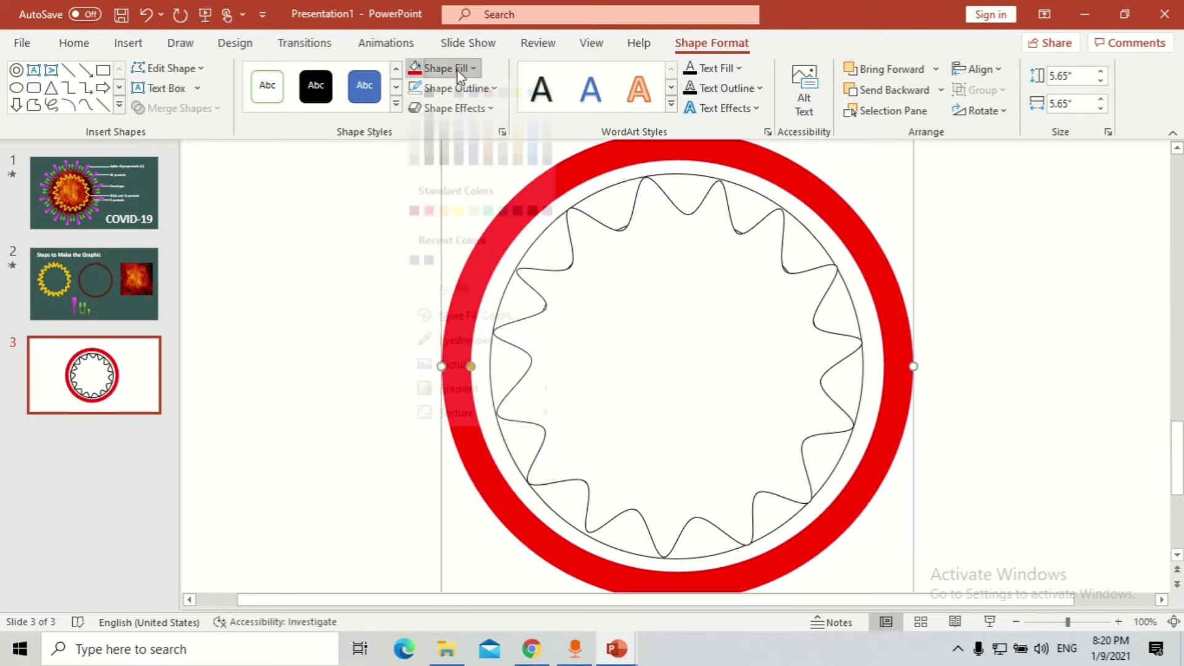
{"action": "left_click", "coordinate": [414, 230]}
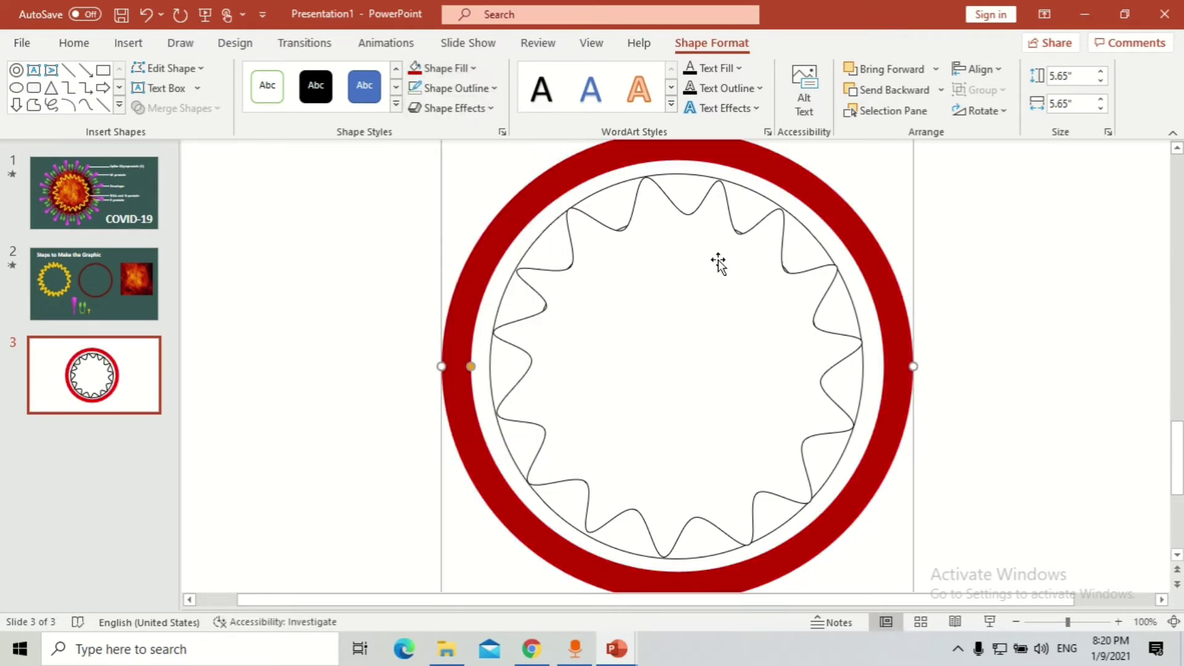
- Delete the inner guide ring and shrink the wavy shape to 4.39 by 4.26 inches, centred in the ring
{"action": "left_click", "coordinate": [753, 235]}
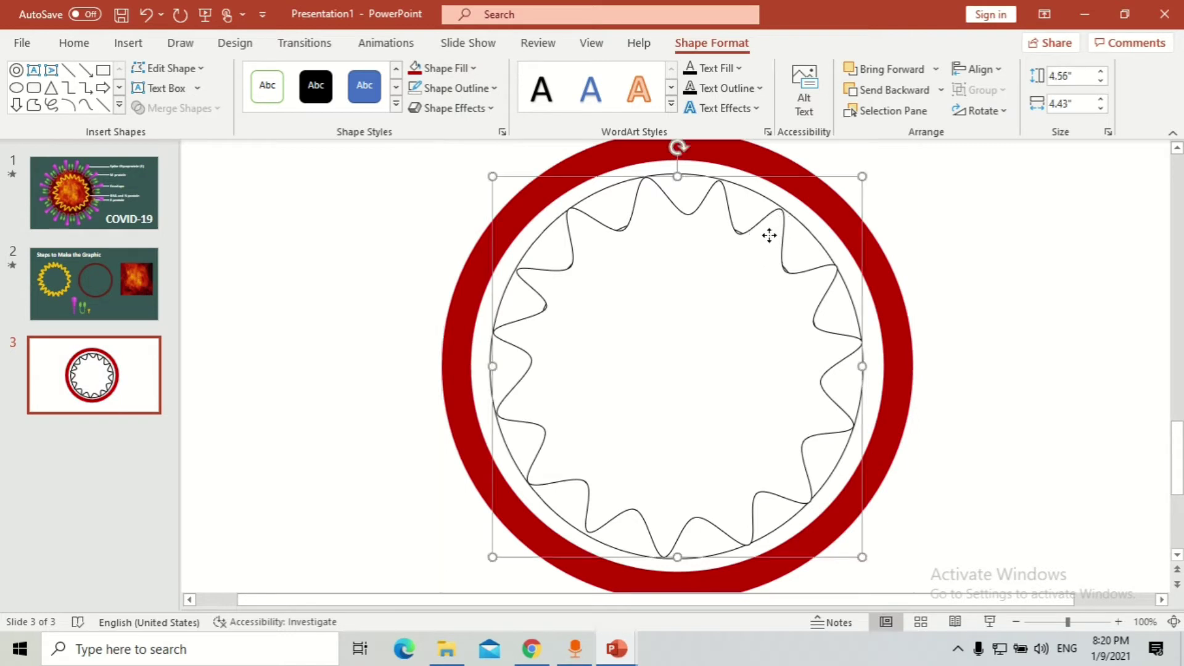
{"action": "key", "text": "ctrl+z"}
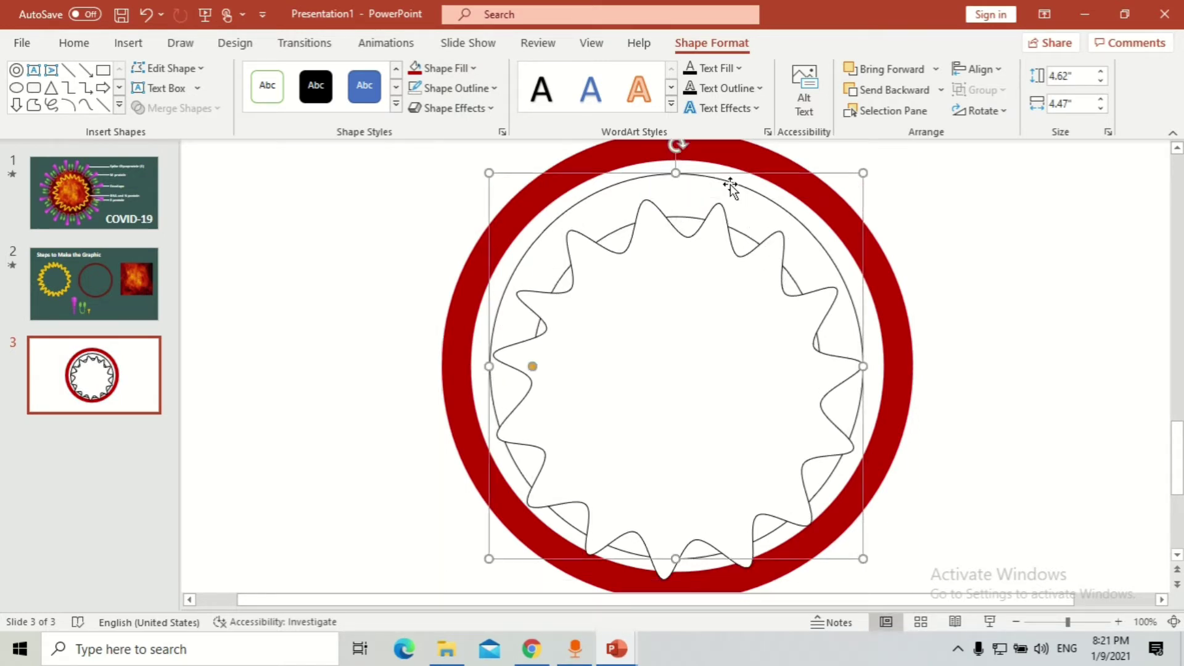
{"action": "key", "text": "ctrl+z"}
{"action": "left_click_drag", "start_coordinate": [732, 249], "coordinate": [731, 230]}
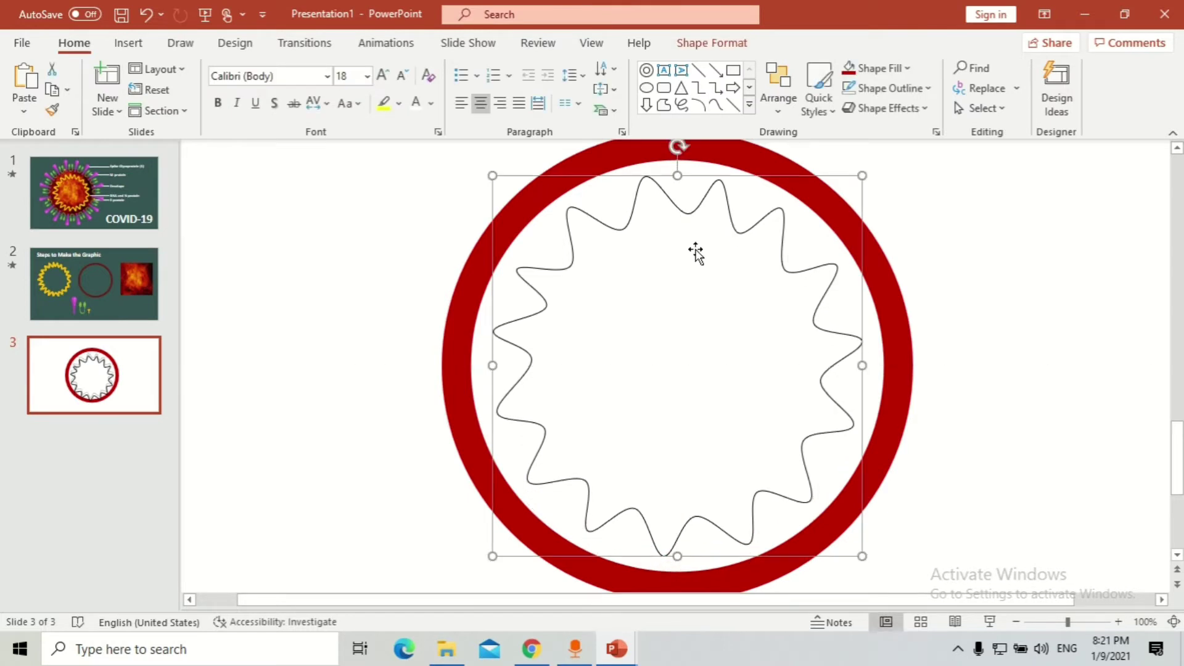
{"action": "left_click_drag", "start_coordinate": [499, 178], "coordinate": [506, 191]}
{"action": "left_click_drag", "start_coordinate": [784, 275], "coordinate": [774, 268]}
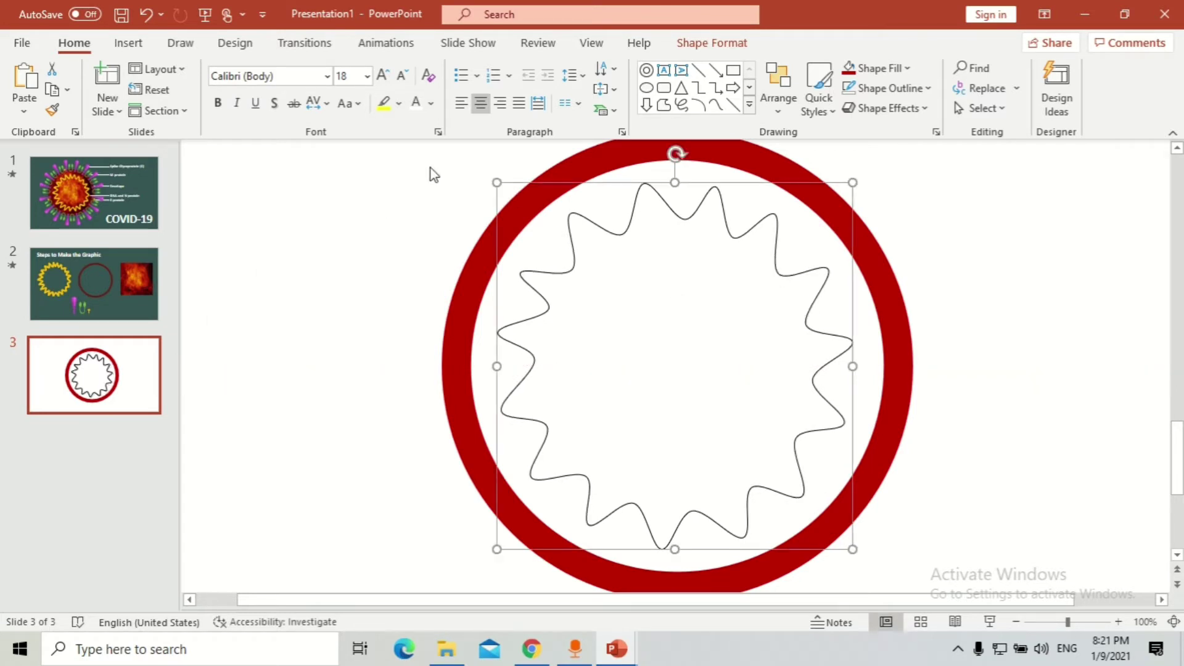
{"action": "left_click", "coordinate": [704, 205]}
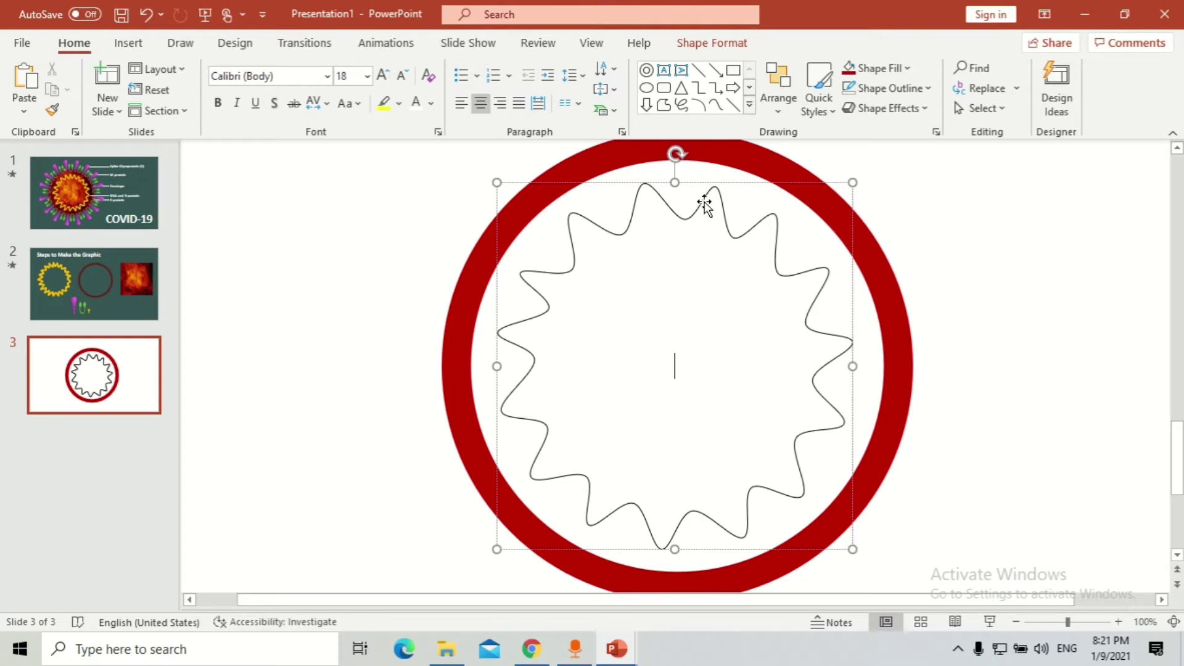
- In Format Shape, set the wavy outline's line width to 8 pt and its colour to yellow
{"action": "left_click", "coordinate": [717, 48]}
{"action": "left_click", "coordinate": [497, 130]}
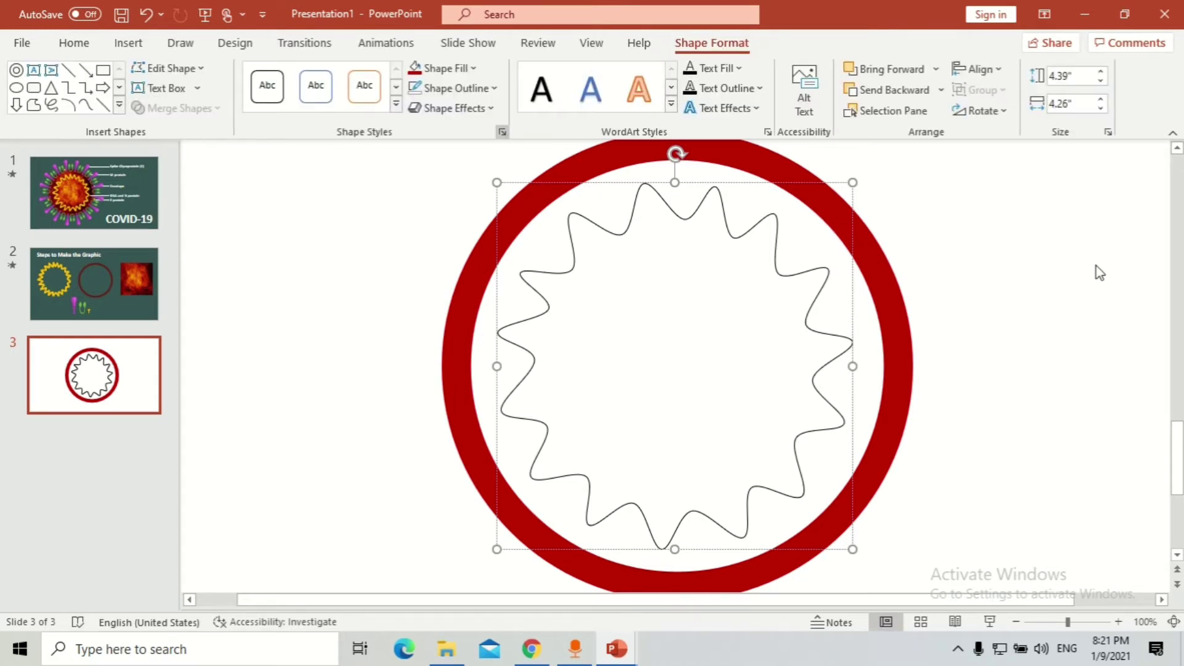
{"action": "scroll", "coordinate": [1167, 460], "scroll_direction": "down", "scroll_amount": 3}
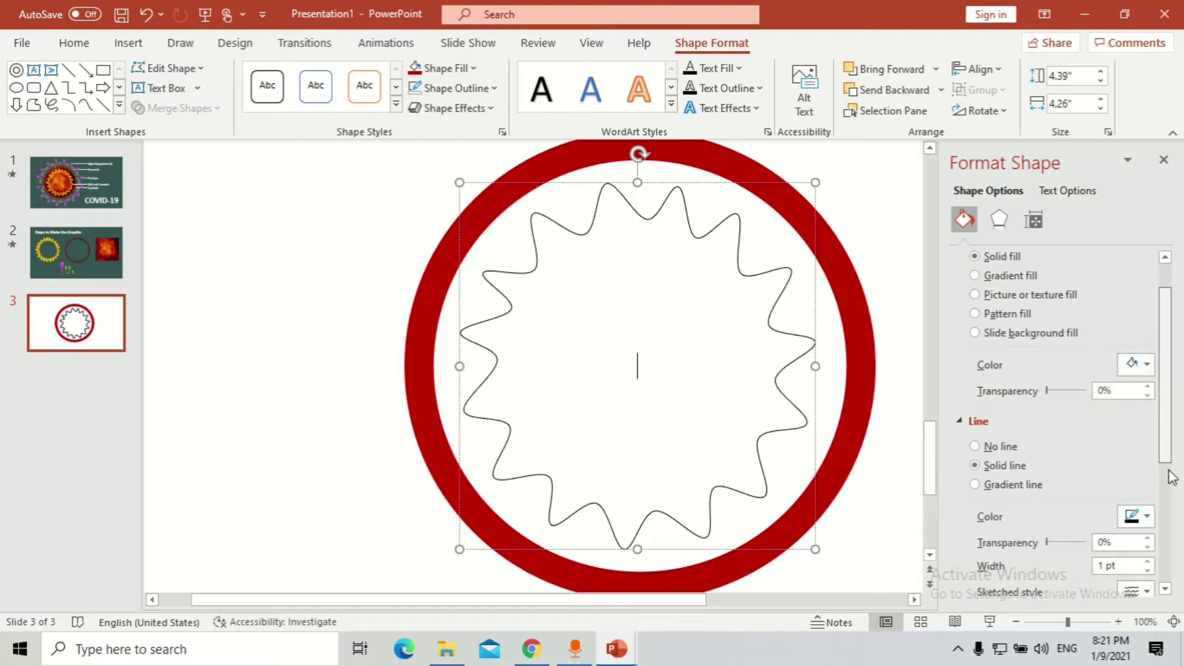
{"action": "double_click", "coordinate": [1106, 435]}
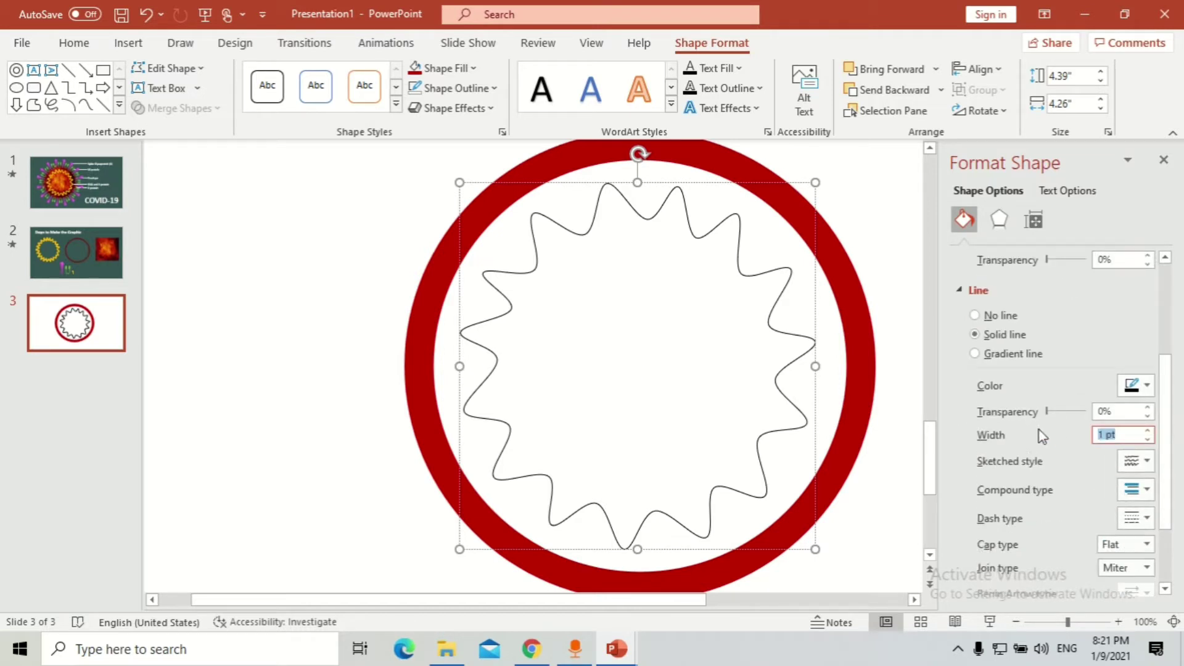
{"action": "type", "text": "10"}
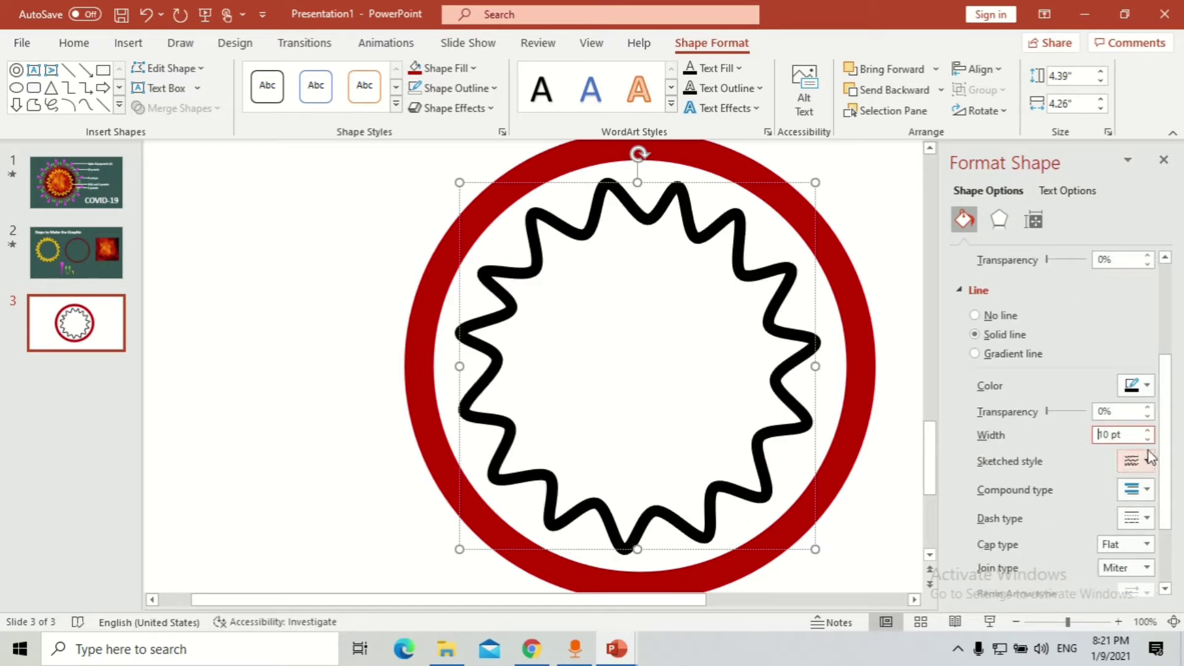
{"action": "type", "text": "9"}
{"action": "key", "text": "Return"}
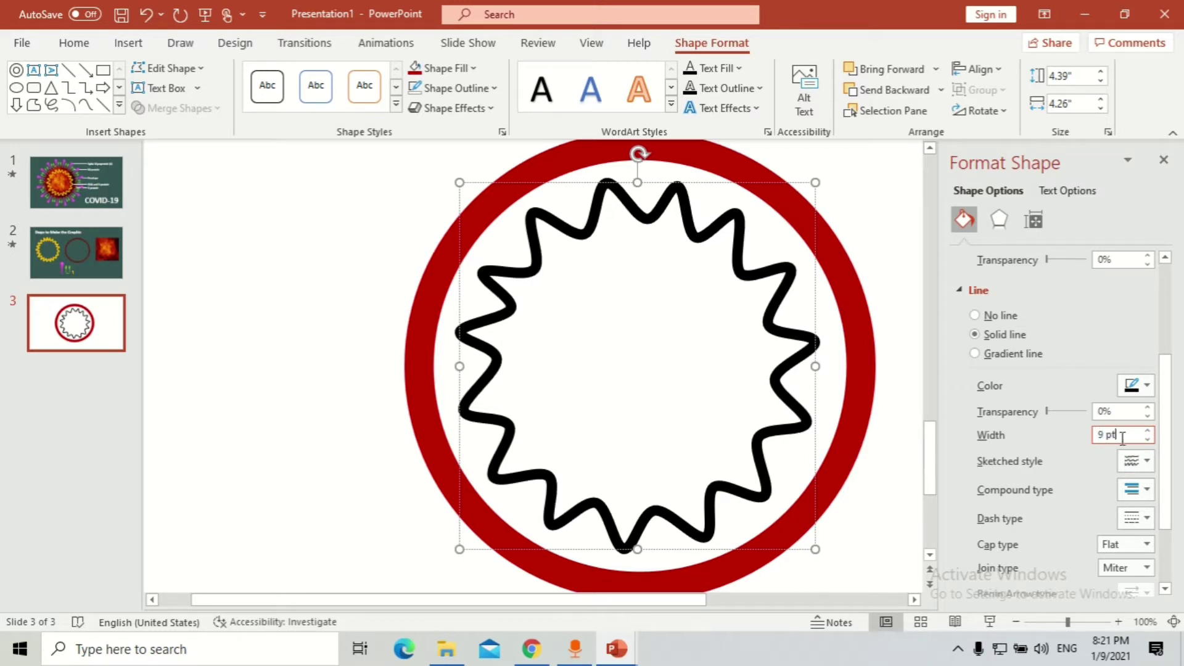
{"action": "key", "text": "BackSpace"}
{"action": "type", "text": "8"}
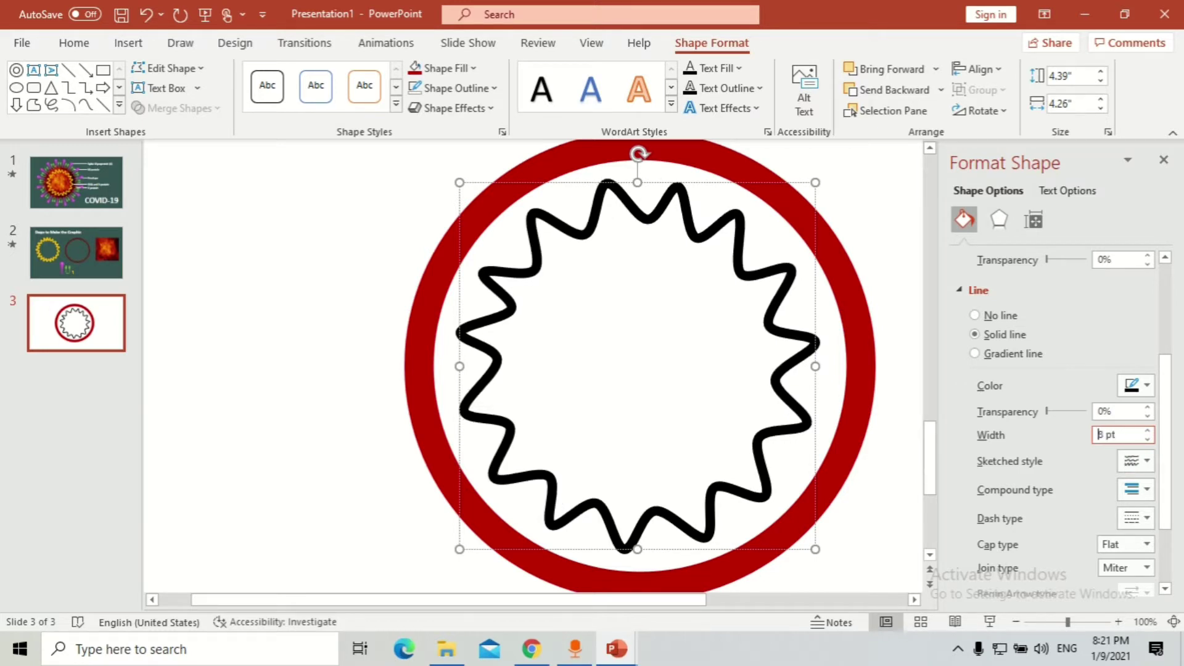
{"action": "left_click", "coordinate": [1146, 386]}
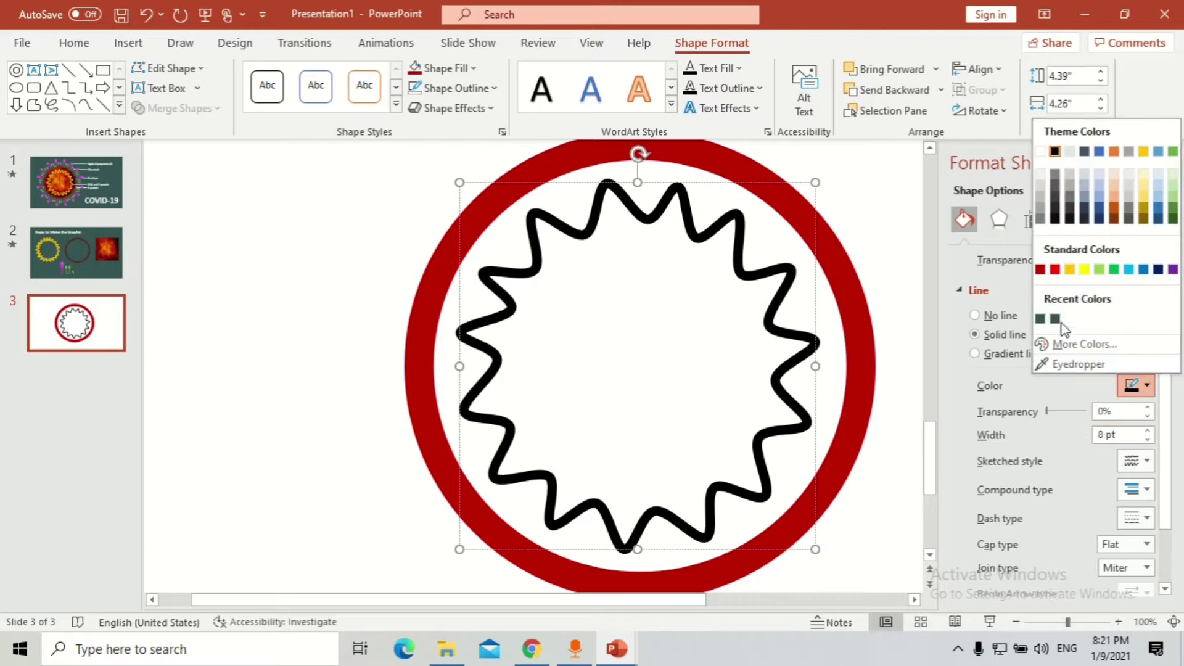
{"action": "left_click", "coordinate": [1084, 270]}
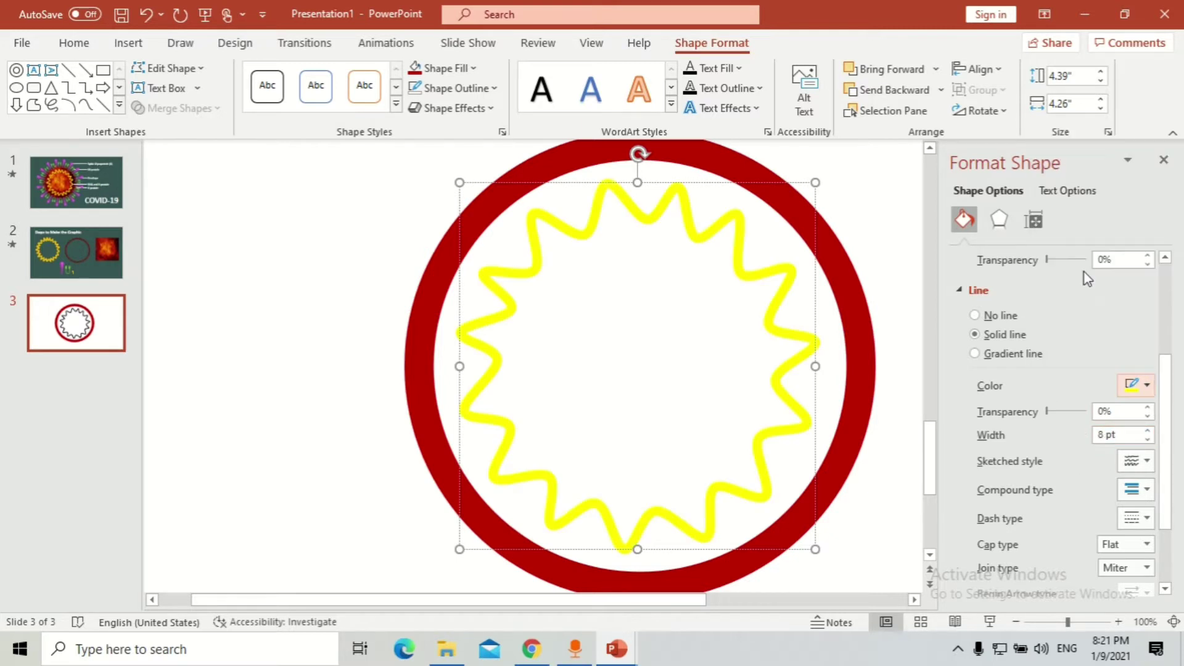
{"action": "left_click", "coordinate": [809, 341]}
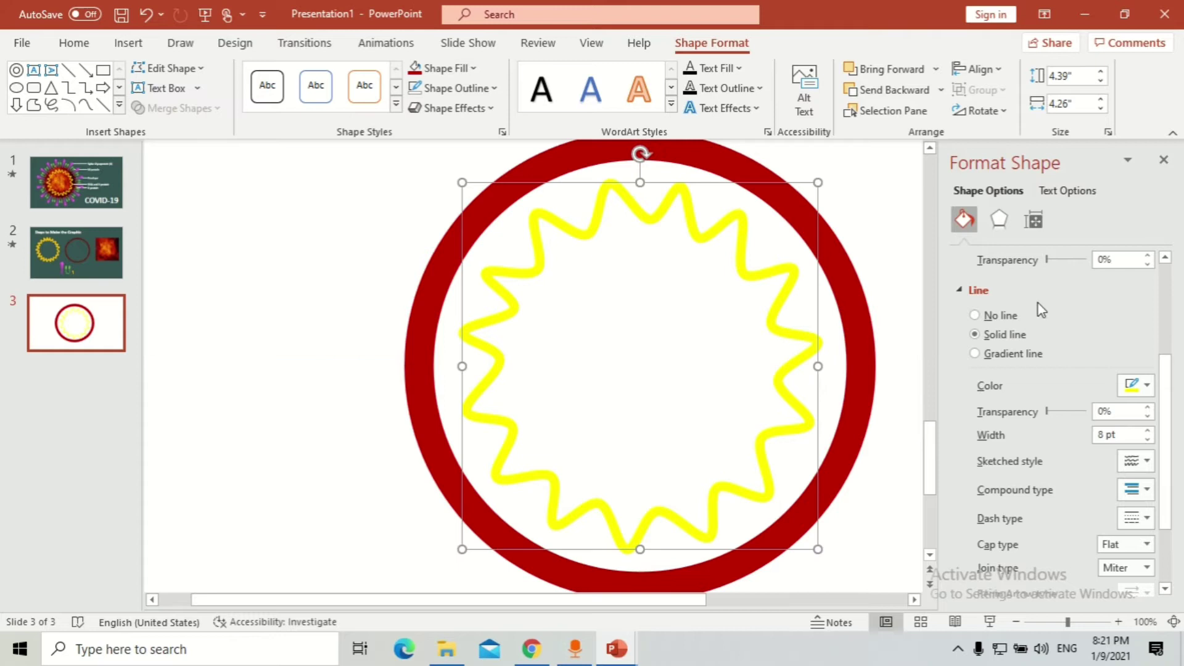
- In 3-D Format, give the yellow outline a top bevel about 13.5 pt wide
{"action": "left_click", "coordinate": [994, 225]}
{"action": "left_click_drag", "start_coordinate": [1166, 401], "coordinate": [1165, 285]}
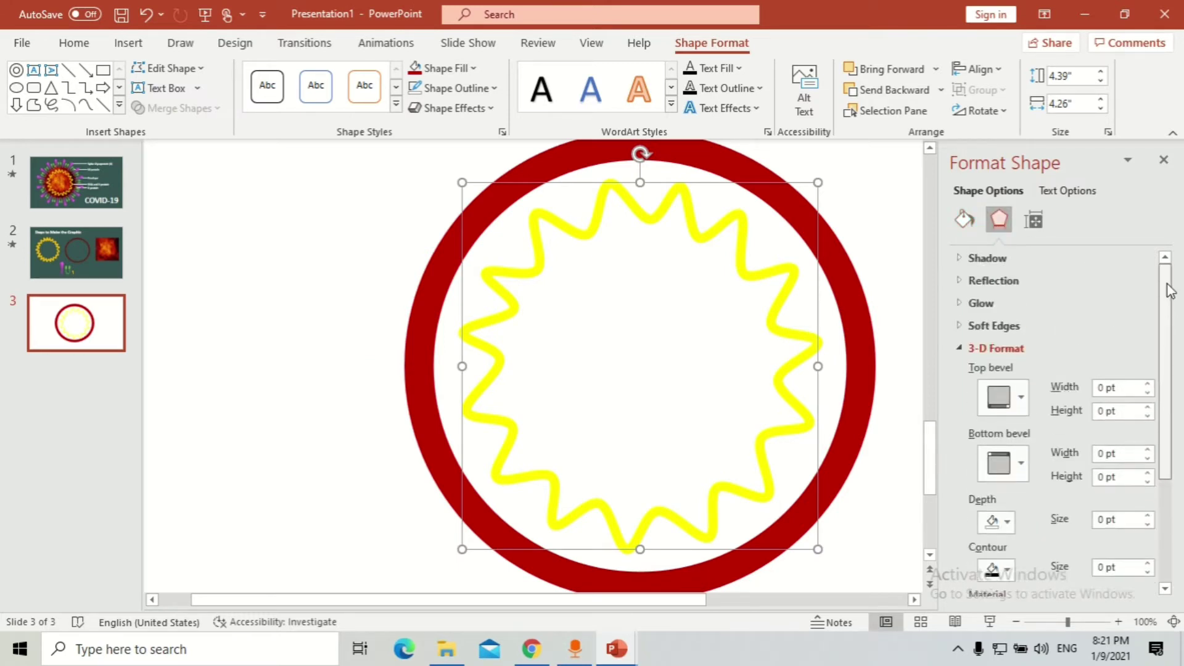
{"action": "left_click", "coordinate": [961, 348]}
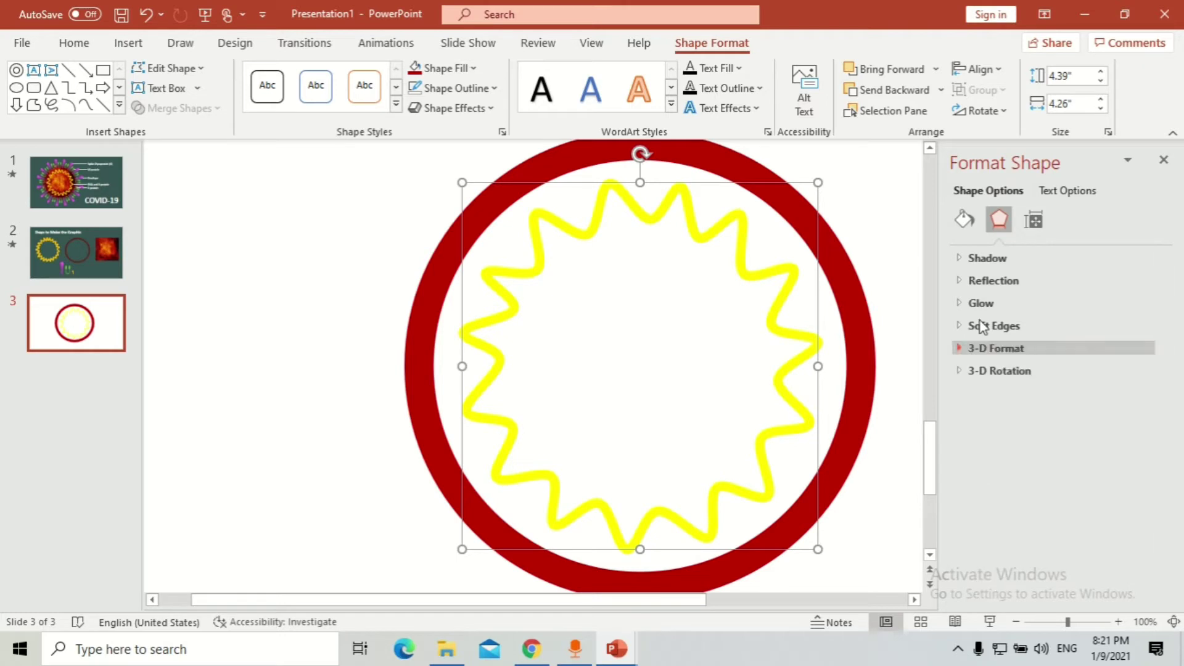
{"action": "left_click", "coordinate": [1004, 349]}
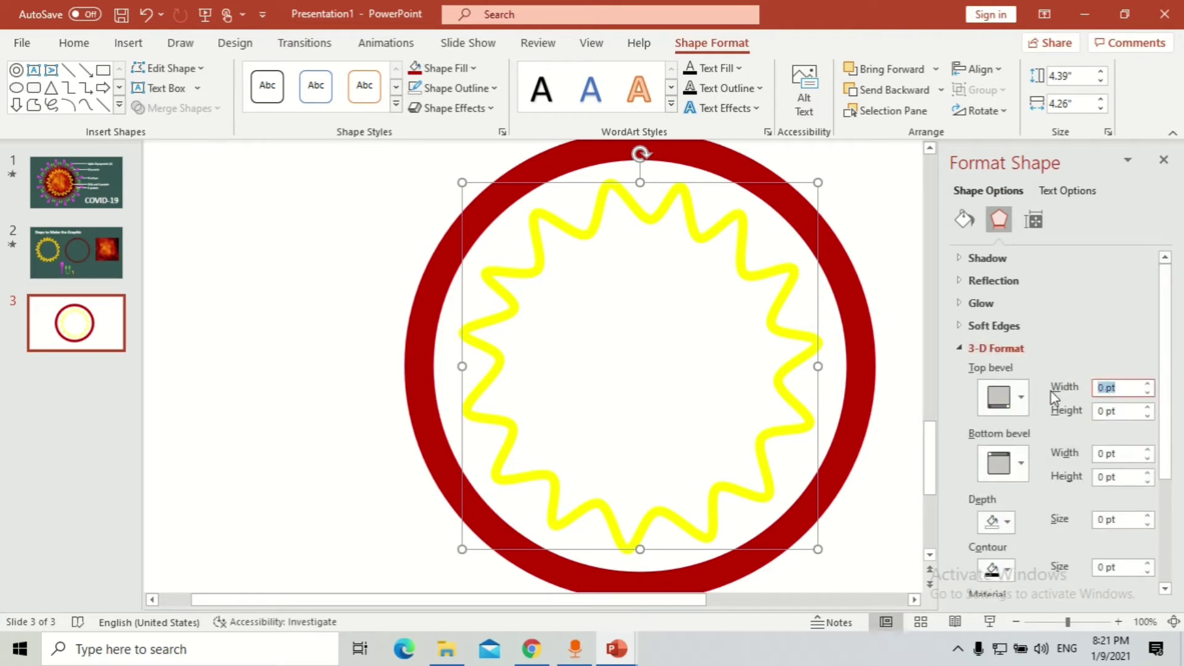
{"action": "type", "text": "10"}
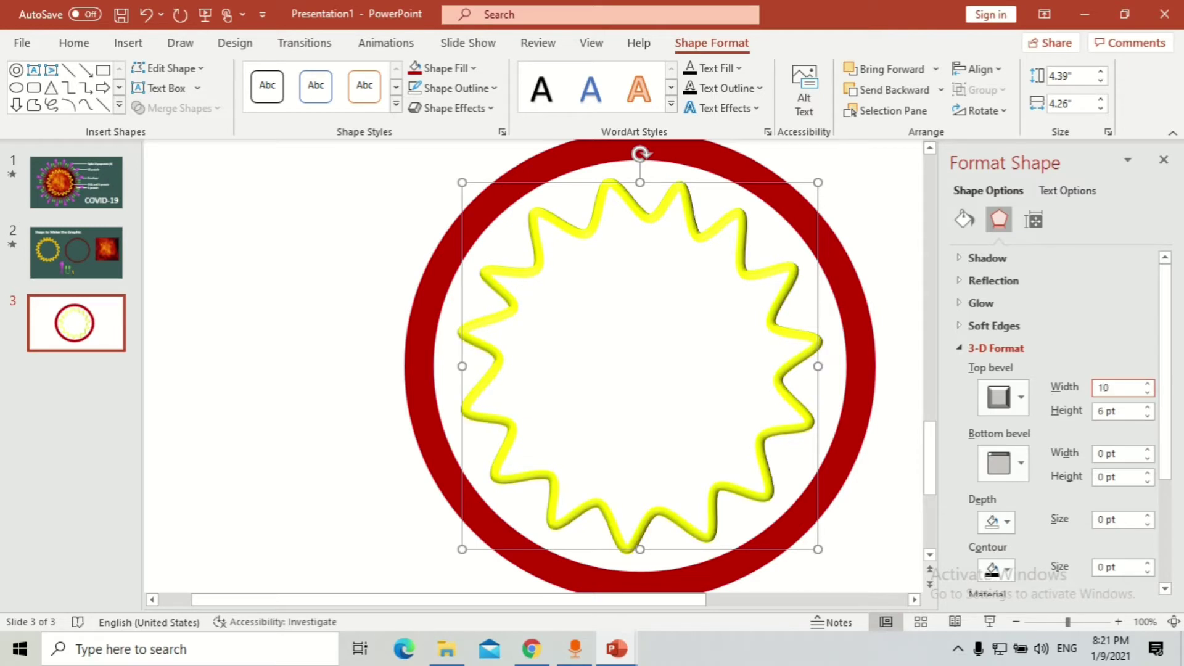
{"action": "left_click", "coordinate": [1149, 384]}
{"action": "left_click", "coordinate": [1148, 384]}
{"action": "left_click", "coordinate": [1148, 383]}
{"action": "left_click", "coordinate": [1149, 385]}
{"action": "left_click_drag", "start_coordinate": [1171, 341], "coordinate": [1169, 443]}
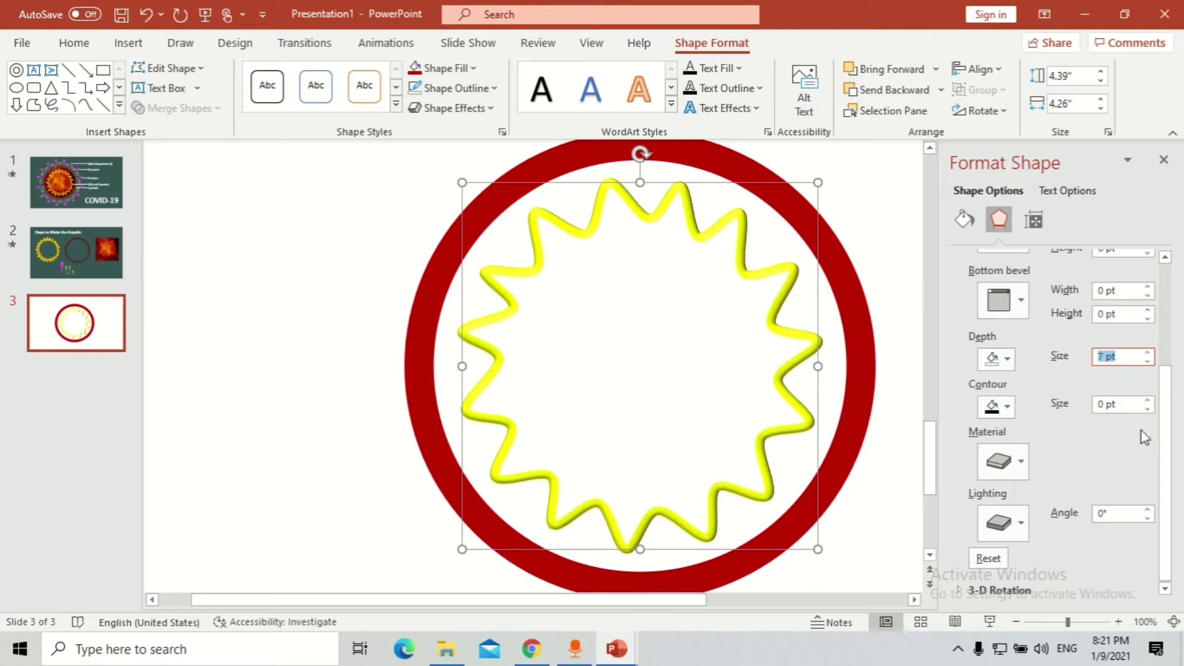
- Adjust the 3-D lighting angle to 60° and close the Format Shape pane
{"action": "left_click", "coordinate": [1149, 509]}
{"action": "left_click", "coordinate": [1148, 509]}
{"action": "left_click", "coordinate": [1148, 509]}
{"action": "left_click", "coordinate": [1148, 509]}
{"action": "left_click", "coordinate": [1149, 510]}
{"action": "left_click", "coordinate": [1148, 509]}
{"action": "left_click", "coordinate": [1148, 510]}
{"action": "left_click", "coordinate": [1149, 509]}
{"action": "left_click", "coordinate": [1148, 509]}
{"action": "left_click", "coordinate": [1148, 517]}
{"action": "left_click", "coordinate": [1148, 518]}
{"action": "left_click", "coordinate": [1148, 518]}
{"action": "double_click", "coordinate": [1148, 518]}
{"action": "left_click", "coordinate": [1149, 518]}
{"action": "left_click", "coordinate": [1148, 518]}
{"action": "left_click", "coordinate": [1148, 518]}
{"action": "left_click", "coordinate": [1148, 518]}
{"action": "left_click", "coordinate": [1148, 509]}
{"action": "left_click", "coordinate": [1148, 509]}
{"action": "left_click", "coordinate": [1148, 509]}
{"action": "double_click", "coordinate": [1148, 509]}
{"action": "left_click", "coordinate": [1148, 509]}
{"action": "left_click", "coordinate": [1148, 510]}
{"action": "left_click", "coordinate": [1148, 509]}
{"action": "left_click", "coordinate": [1148, 509]}
{"action": "left_click", "coordinate": [1148, 509]}
{"action": "left_click", "coordinate": [1148, 518]}
{"action": "left_click", "coordinate": [1148, 518]}
{"action": "left_click", "coordinate": [1148, 518]}
{"action": "left_click", "coordinate": [1148, 518]}
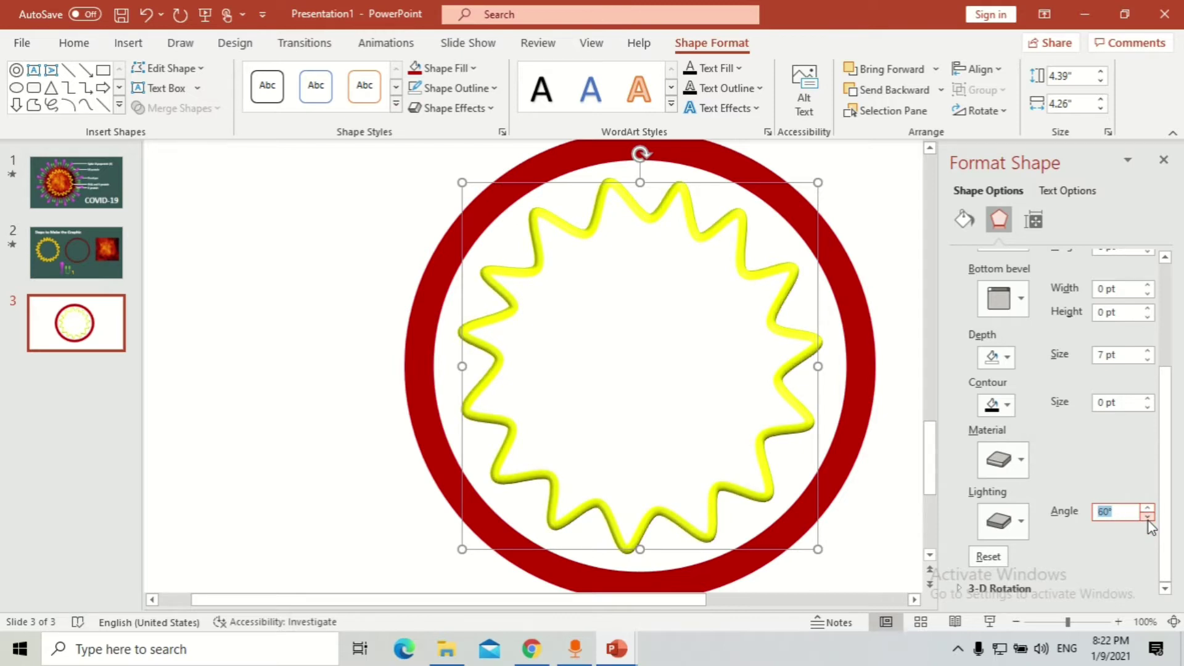
{"action": "left_click", "coordinate": [1163, 163]}
- Paste the fire picture from slide 2 onto slide 3 and crop it to an oval
{"action": "left_click", "coordinate": [264, 250]}
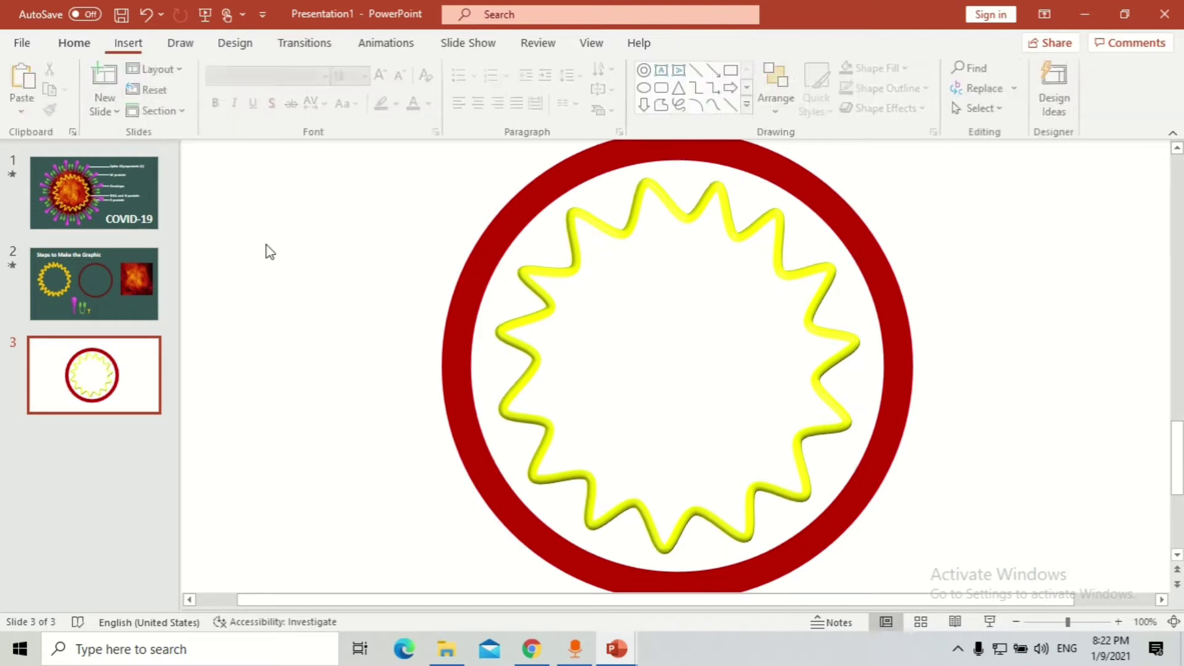
{"action": "left_click", "coordinate": [118, 281]}
{"action": "left_click", "coordinate": [946, 312]}
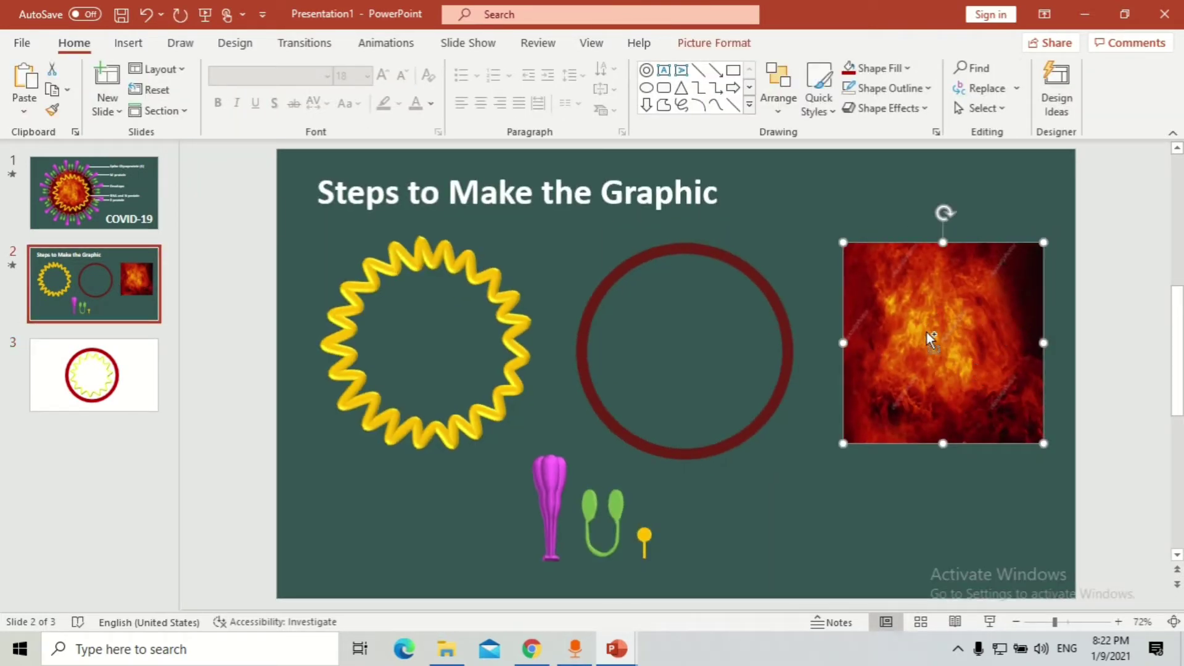
{"action": "left_click", "coordinate": [156, 390]}
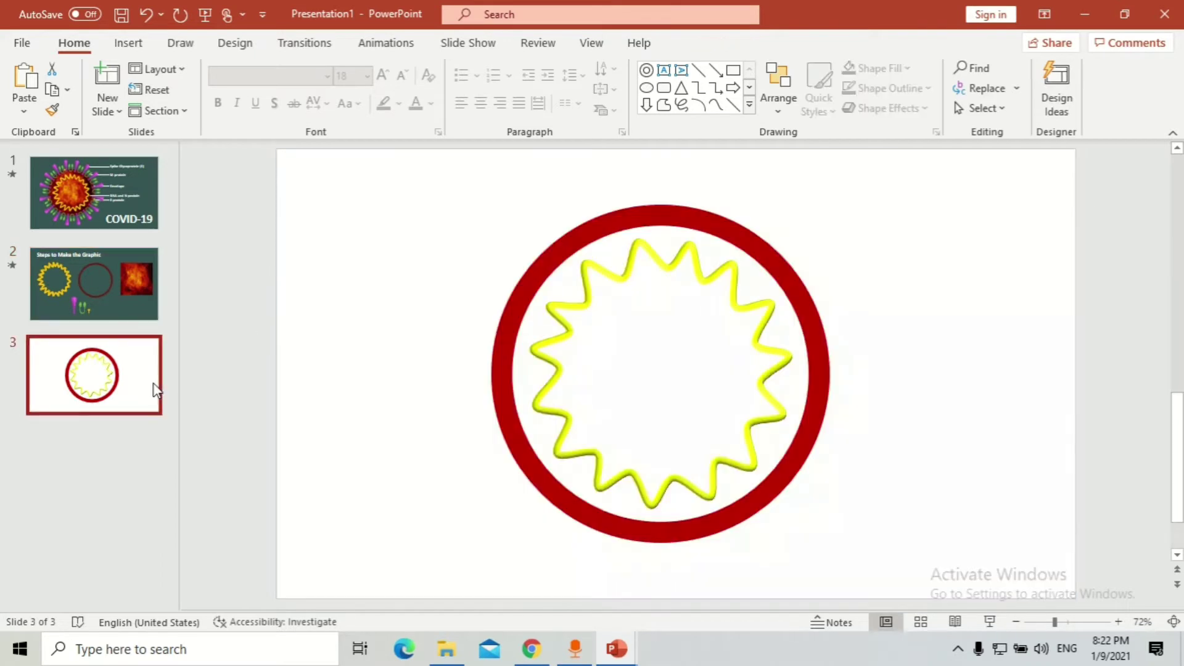
{"action": "key", "text": "ctrl+v"}
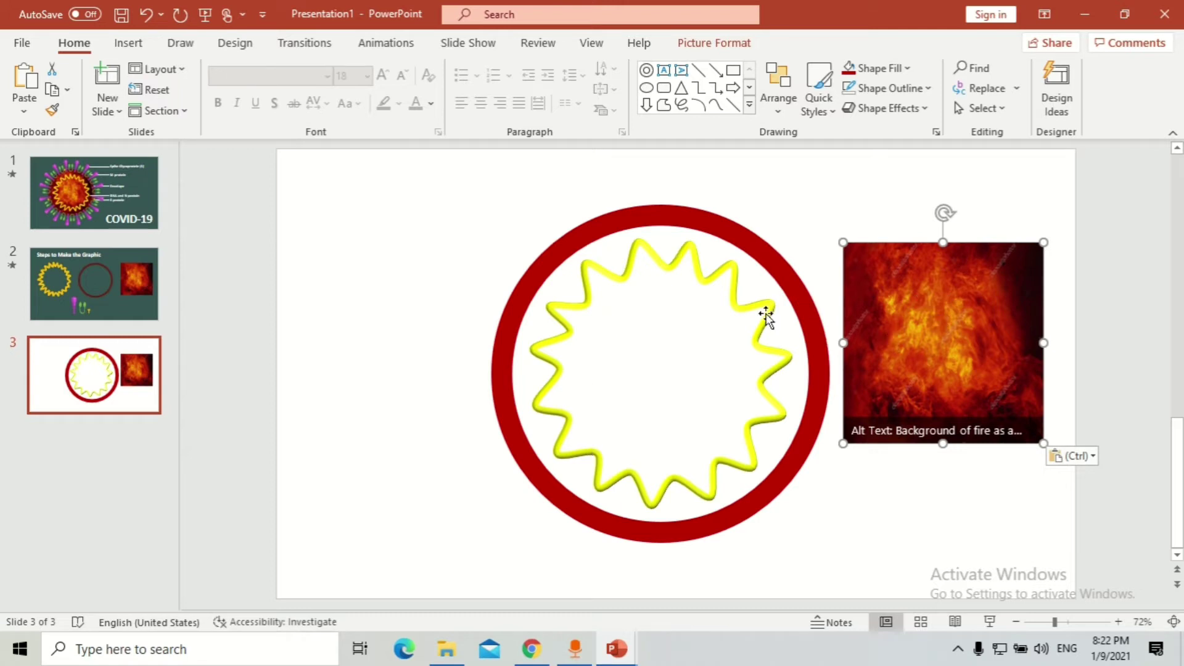
{"action": "double_click", "coordinate": [973, 330]}
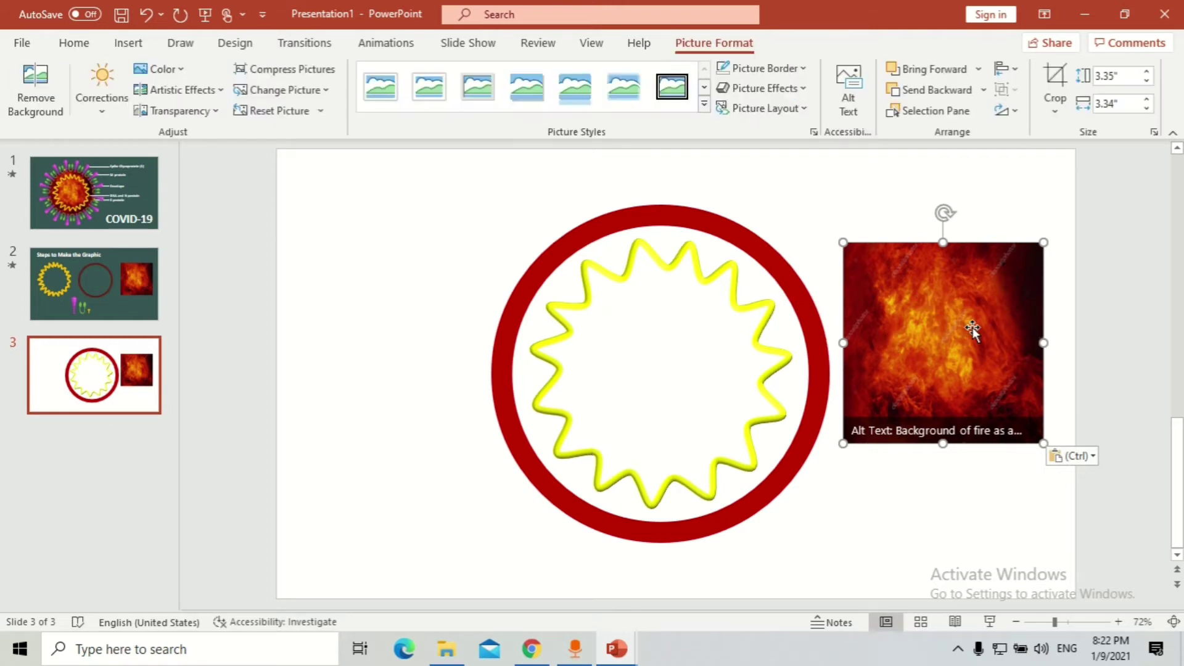
{"action": "left_click", "coordinate": [1054, 111]}
{"action": "mouse_move", "coordinate": [1108, 167]}
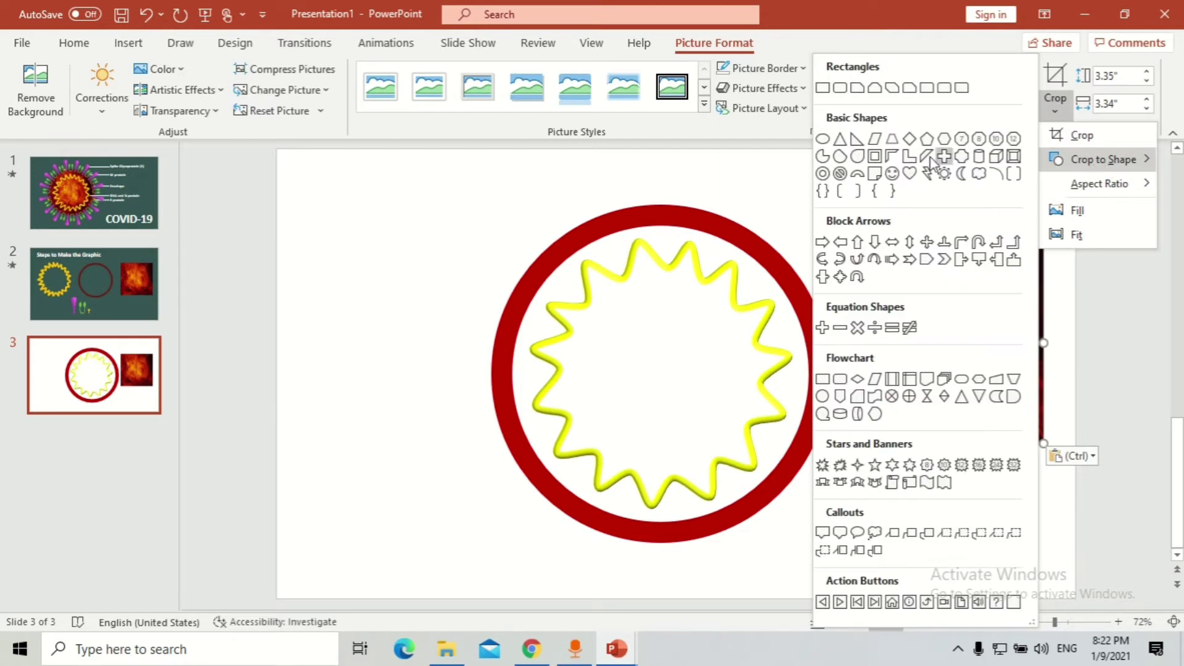
{"action": "left_click", "coordinate": [823, 139]}
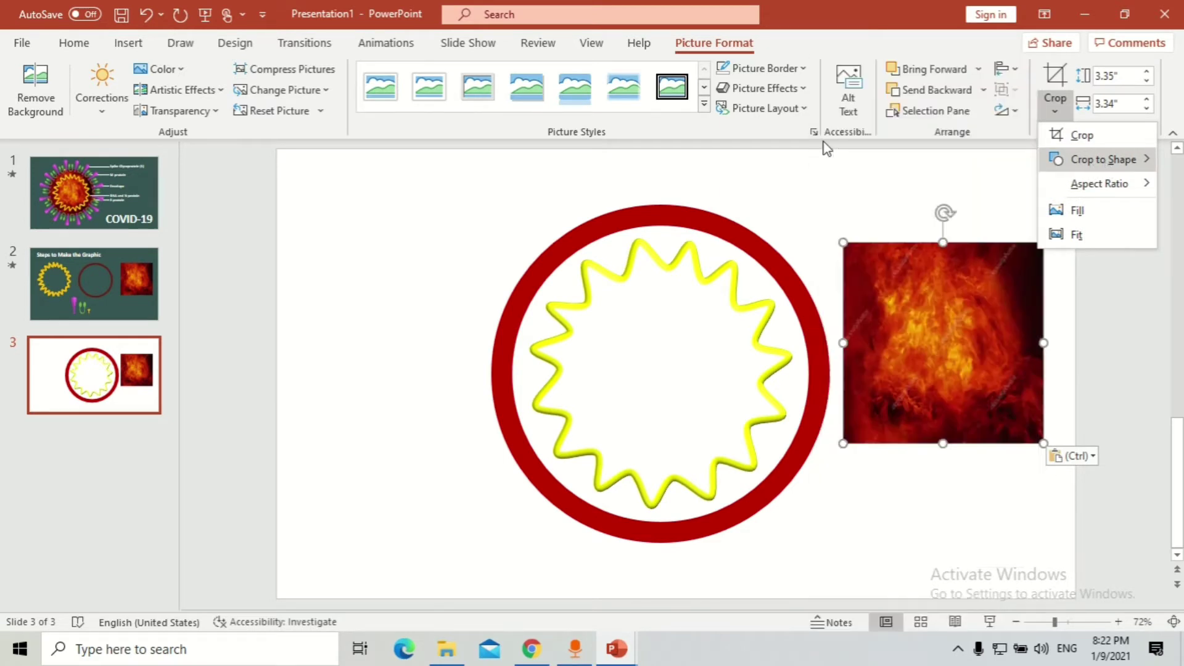
- Centre the fire circle in the red ring and resize it to 5.02 by 4.99 inches
{"action": "left_click_drag", "start_coordinate": [972, 339], "coordinate": [701, 335]}
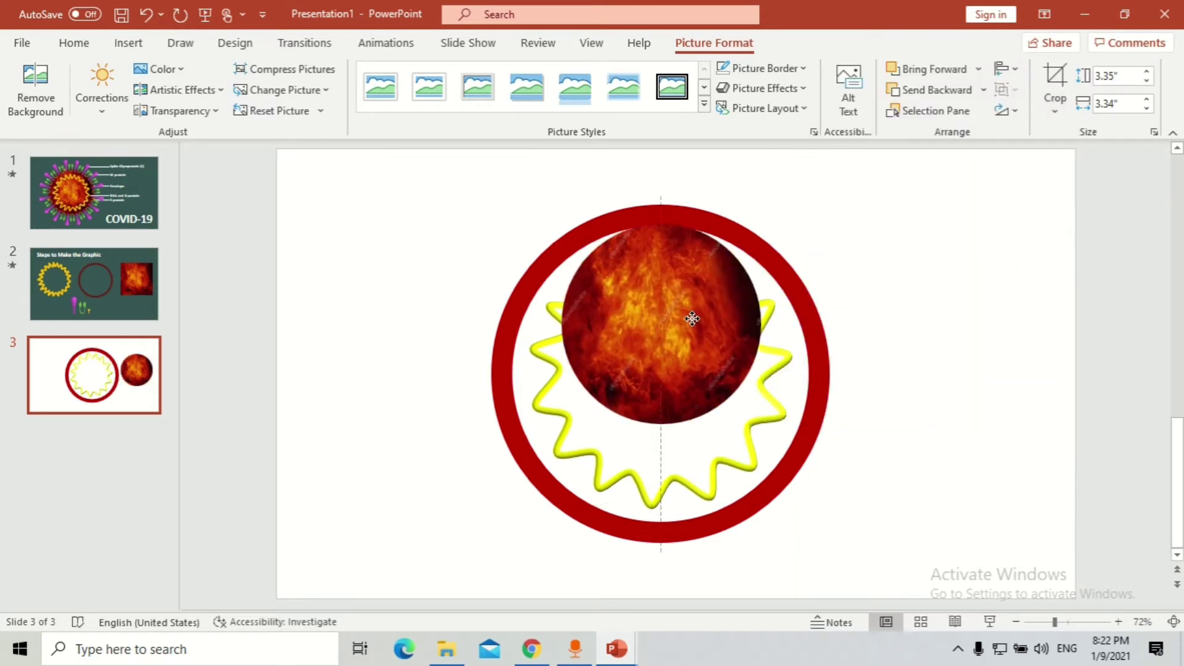
{"action": "left_click_drag", "start_coordinate": [692, 319], "coordinate": [692, 319]}
{"action": "left_click_drag", "start_coordinate": [661, 423], "coordinate": [660, 524]}
{"action": "left_click_drag", "start_coordinate": [561, 375], "coordinate": [506, 374]}
{"action": "left_click_drag", "start_coordinate": [760, 373], "coordinate": [807, 376]}
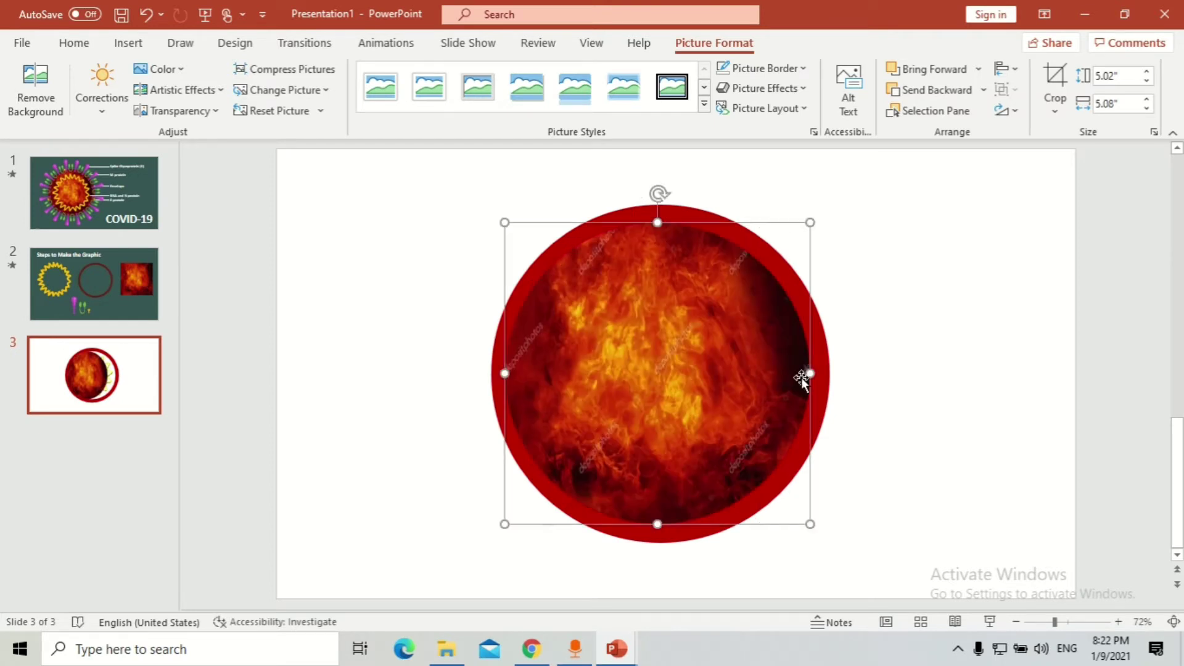
{"action": "left_click_drag", "start_coordinate": [505, 373], "coordinate": [510, 374]}
{"action": "scroll", "coordinate": [680, 354], "scroll_direction": "up", "scroll_amount": 3}
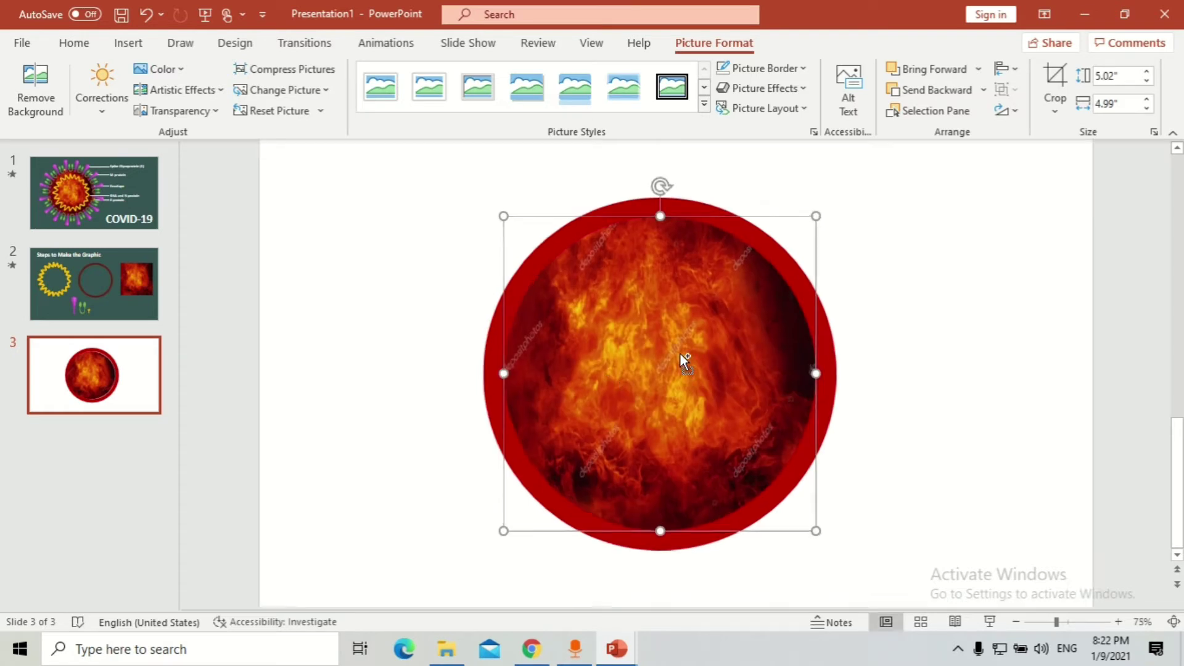
{"action": "right_click", "coordinate": [687, 278]}
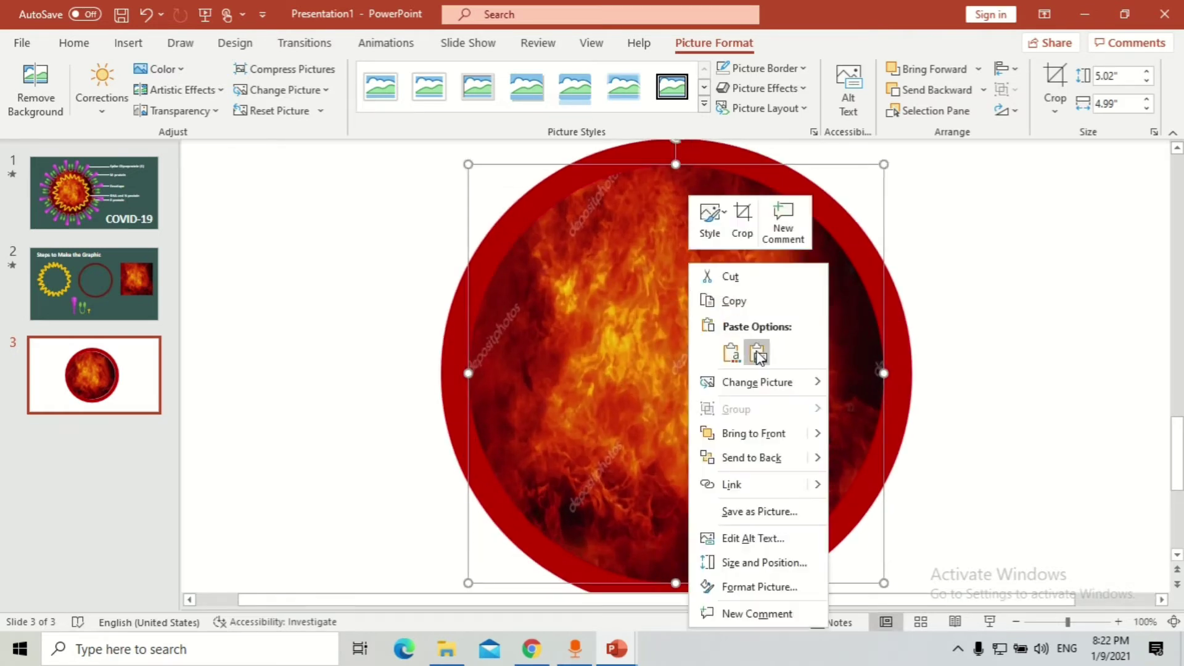
- Send the fire picture to the back and set the wavy star to No Fill
{"action": "left_click", "coordinate": [762, 458]}
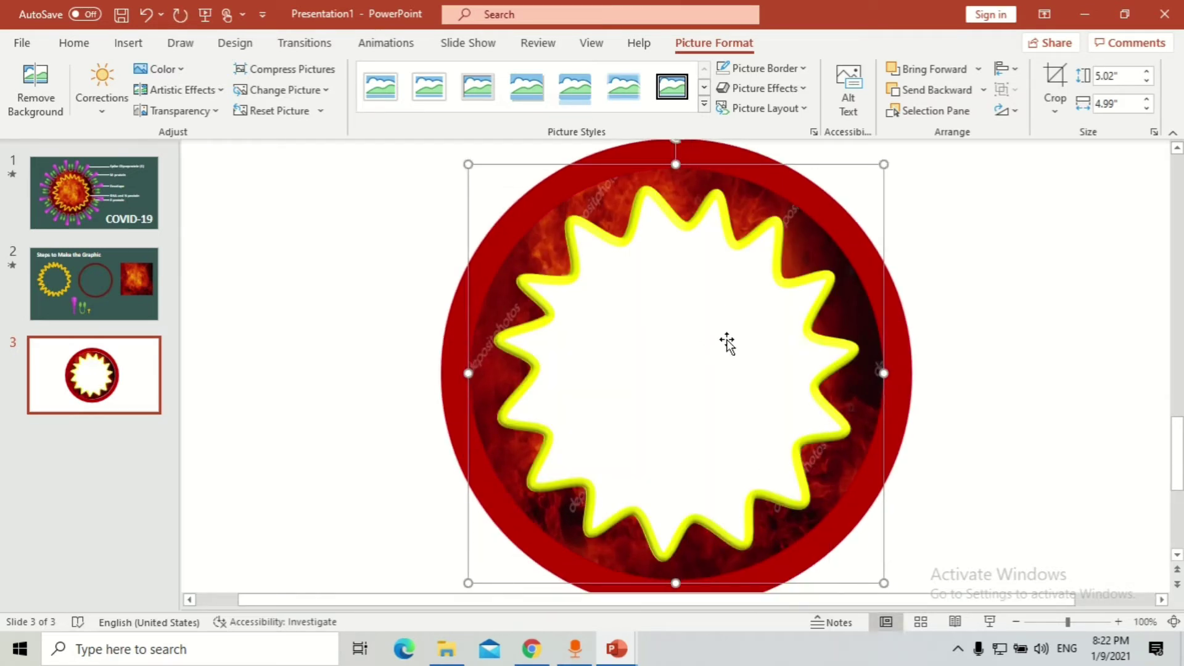
{"action": "left_click", "coordinate": [740, 241]}
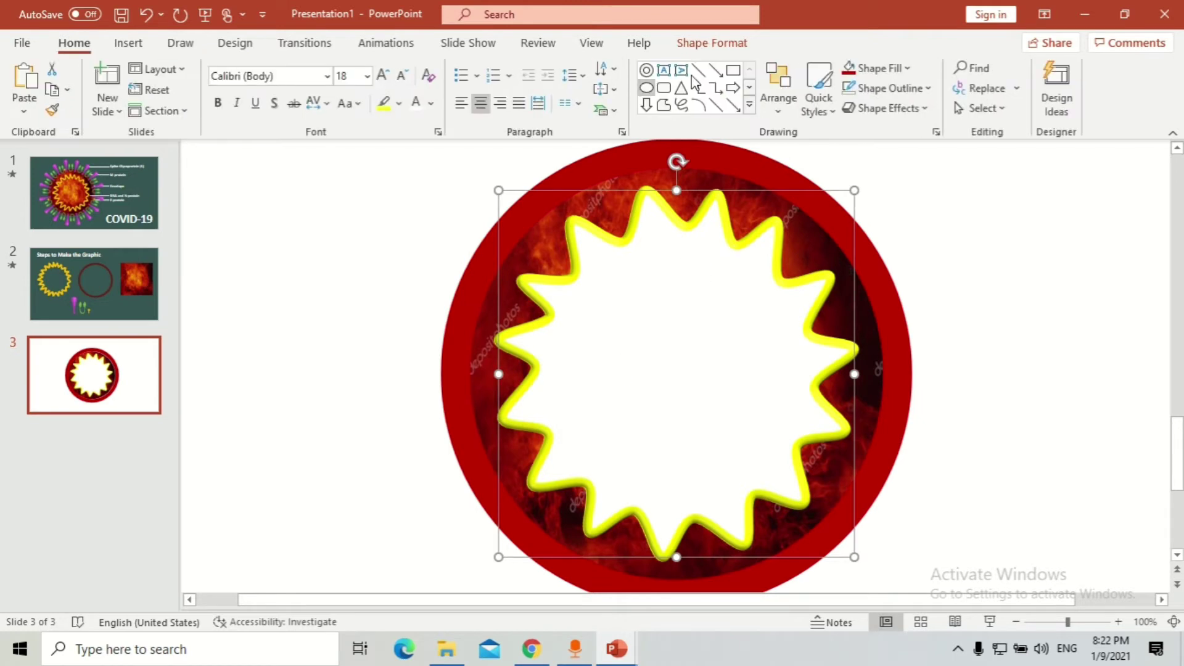
{"action": "left_click", "coordinate": [712, 43]}
{"action": "left_click", "coordinate": [441, 68]}
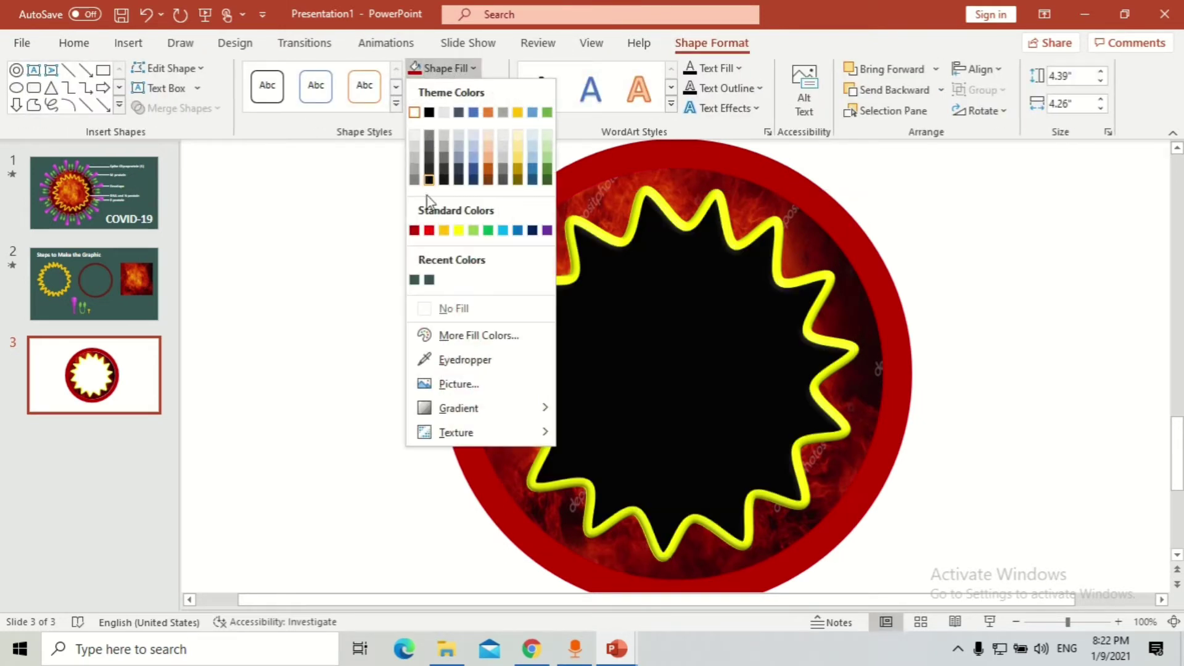
{"action": "left_click", "coordinate": [431, 312]}
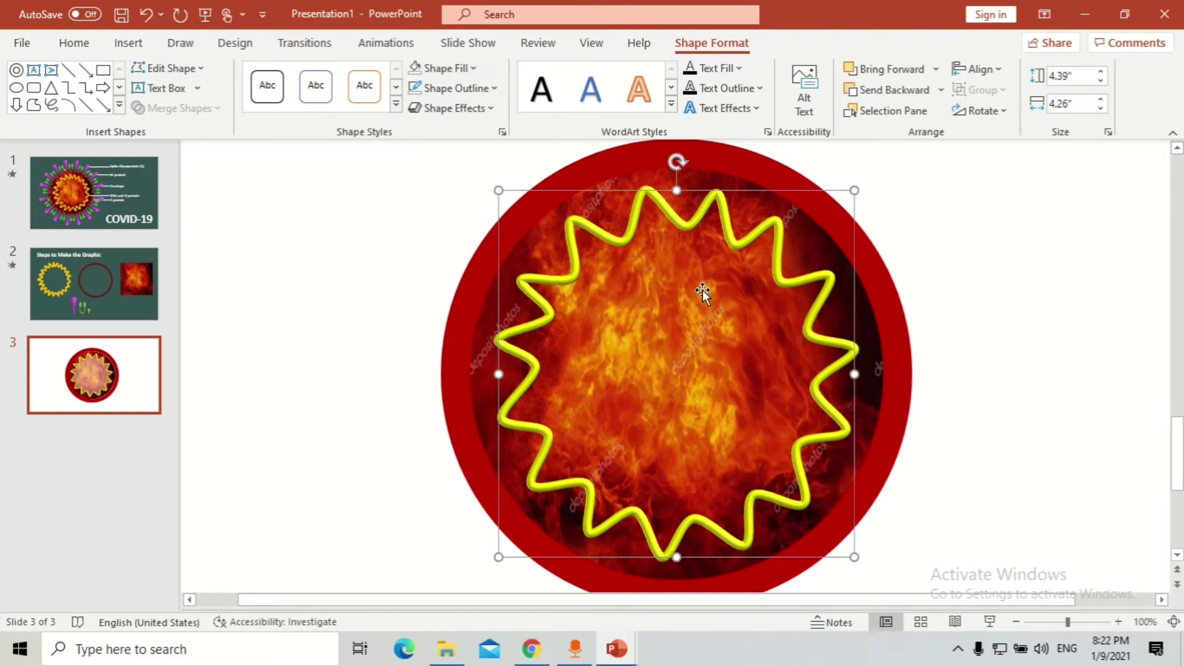
- Thicken the star's yellow outline to 10.25 pt, then move the whole graphic right
{"action": "left_click", "coordinate": [784, 282]}
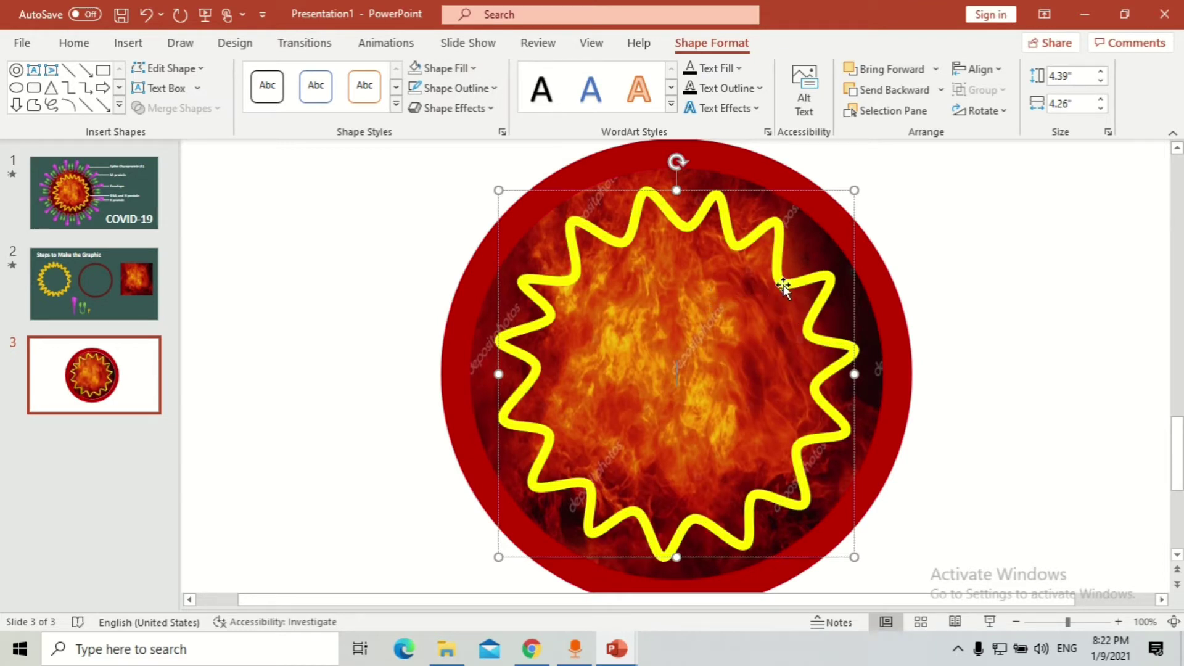
{"action": "left_click", "coordinate": [504, 133]}
{"action": "left_click", "coordinate": [1147, 549]}
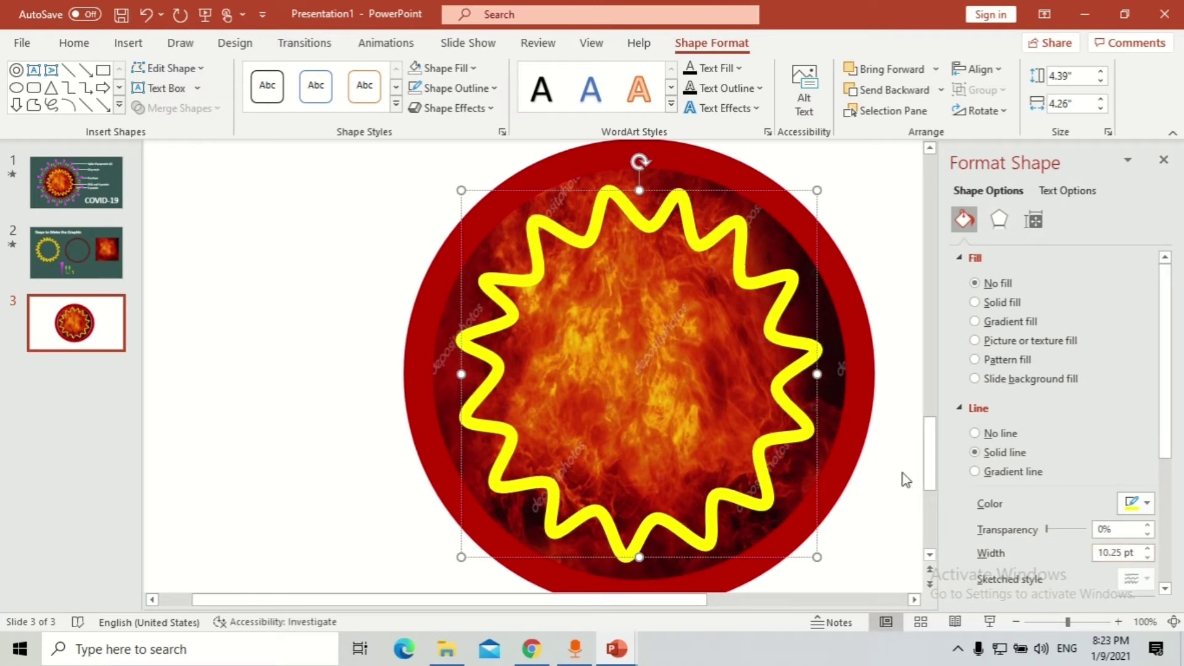
{"action": "left_click", "coordinate": [890, 489]}
{"action": "scroll", "coordinate": [867, 487], "scroll_direction": "down", "scroll_amount": 2}
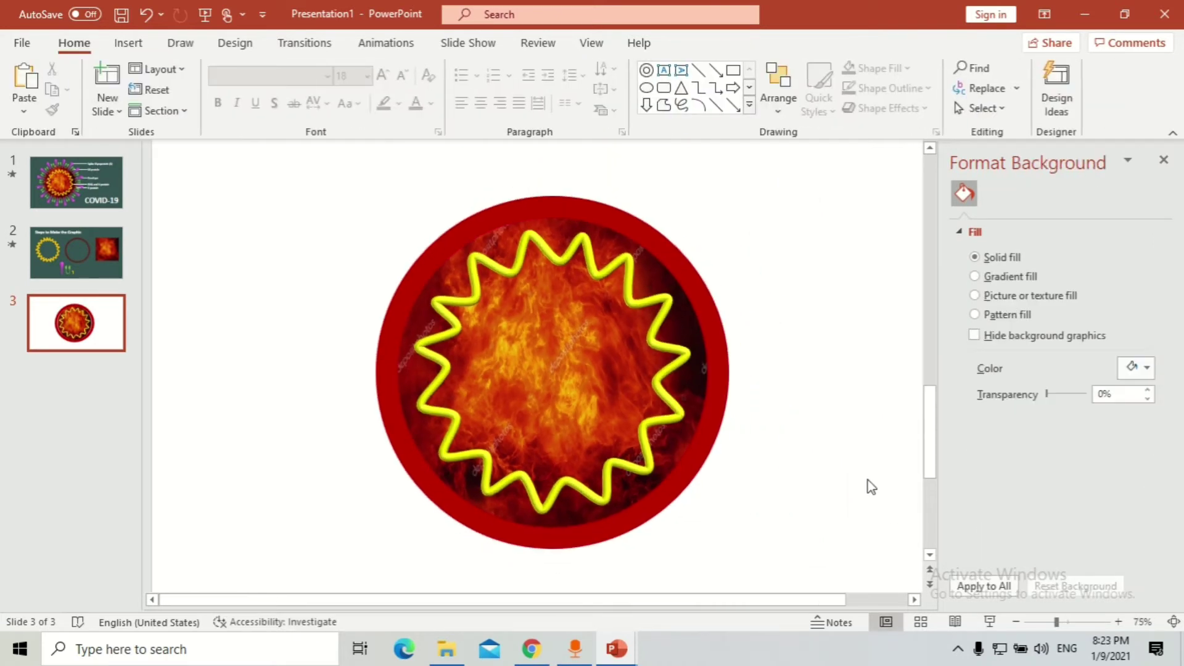
{"action": "left_click", "coordinate": [726, 369]}
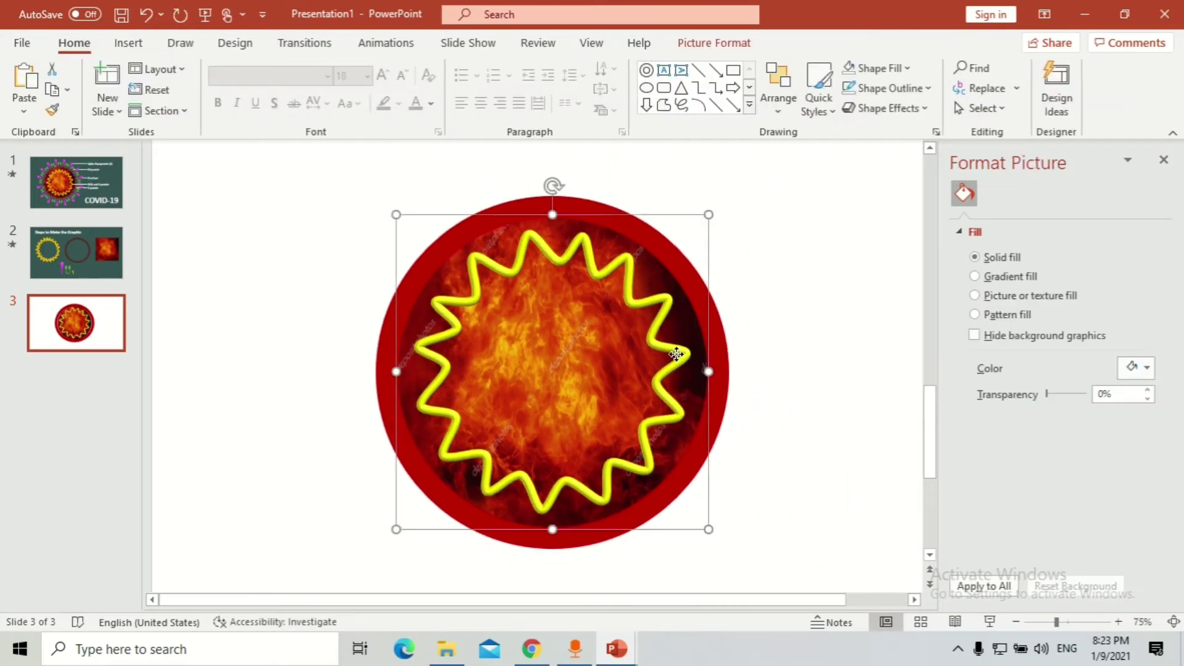
{"action": "left_click", "coordinate": [1164, 161]}
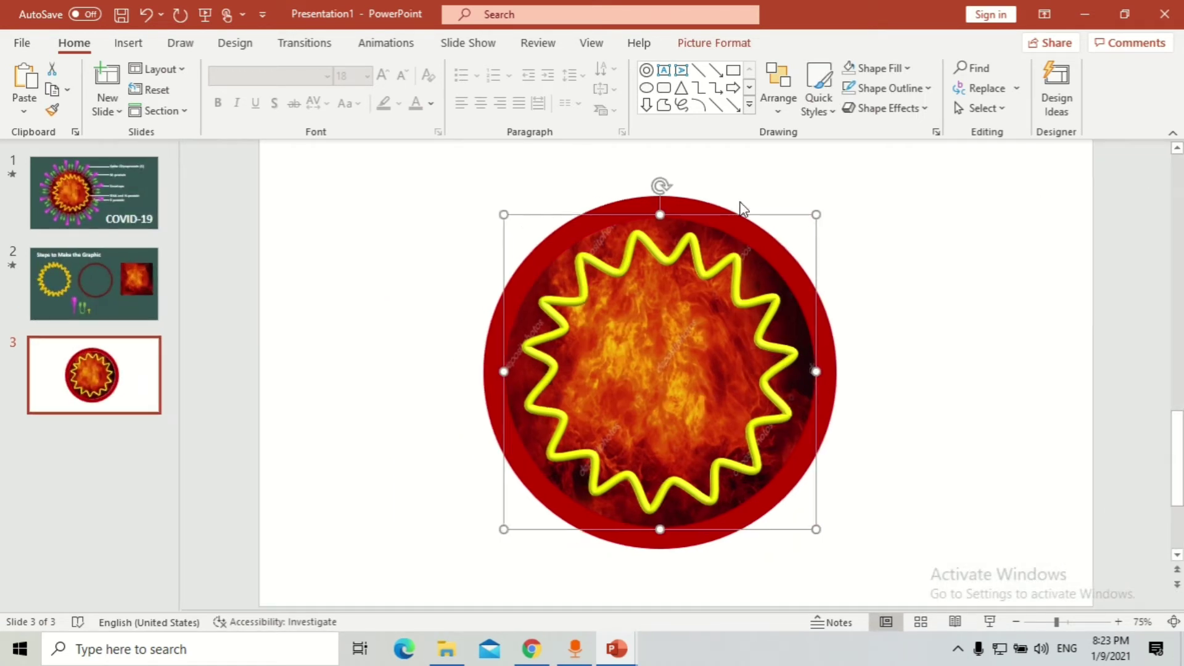
{"action": "left_click", "coordinate": [913, 259]}
{"action": "key", "text": "ctrl+a"}
{"action": "left_click_drag", "start_coordinate": [622, 234], "coordinate": [841, 248]}
- Review the magenta picture on slide 2, then return to slide 3
{"action": "left_click", "coordinate": [449, 269]}
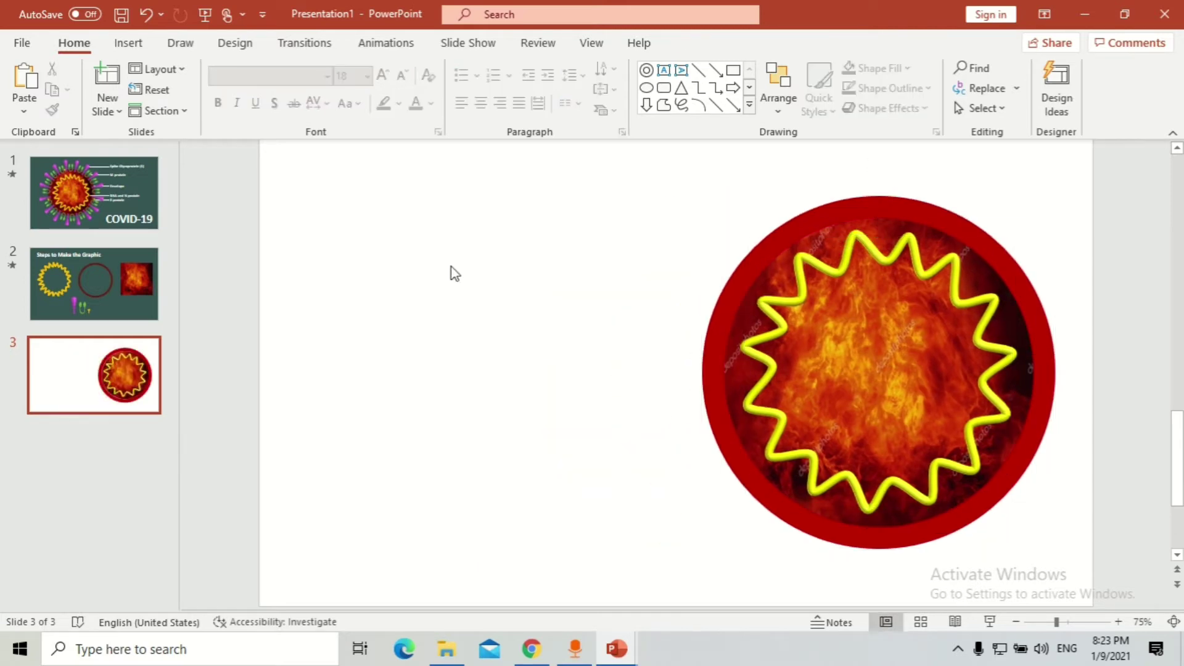
{"action": "left_click", "coordinate": [85, 282]}
{"action": "left_click", "coordinate": [554, 485]}
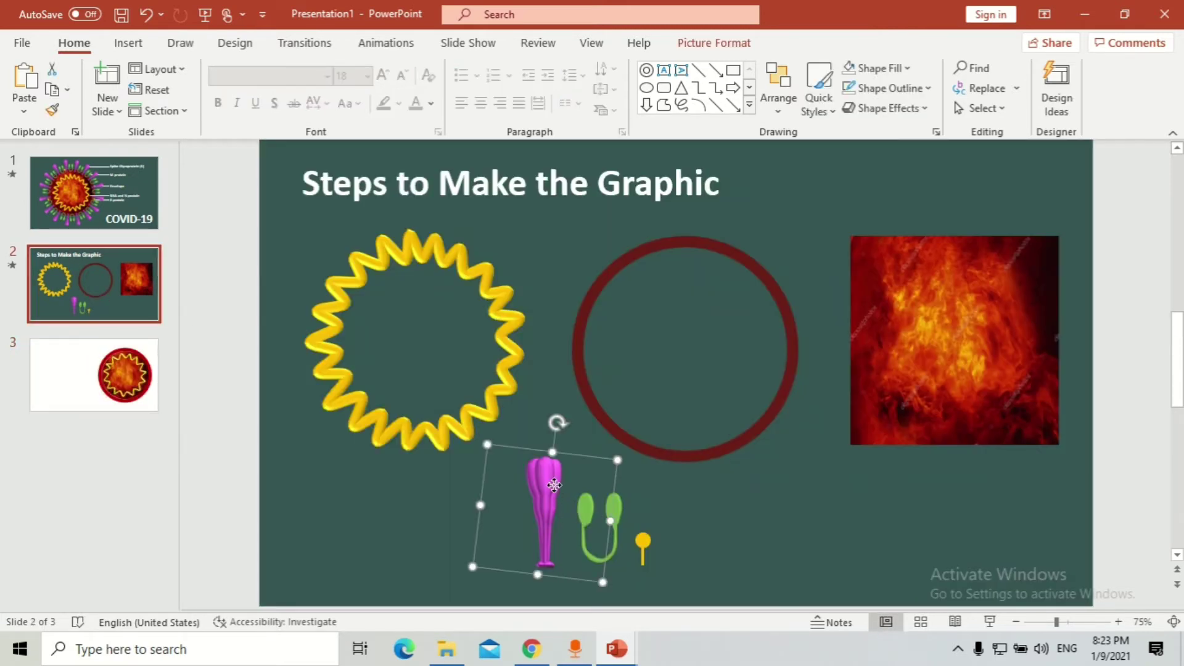
{"action": "scroll", "coordinate": [564, 499], "scroll_direction": "up", "scroll_amount": 5}
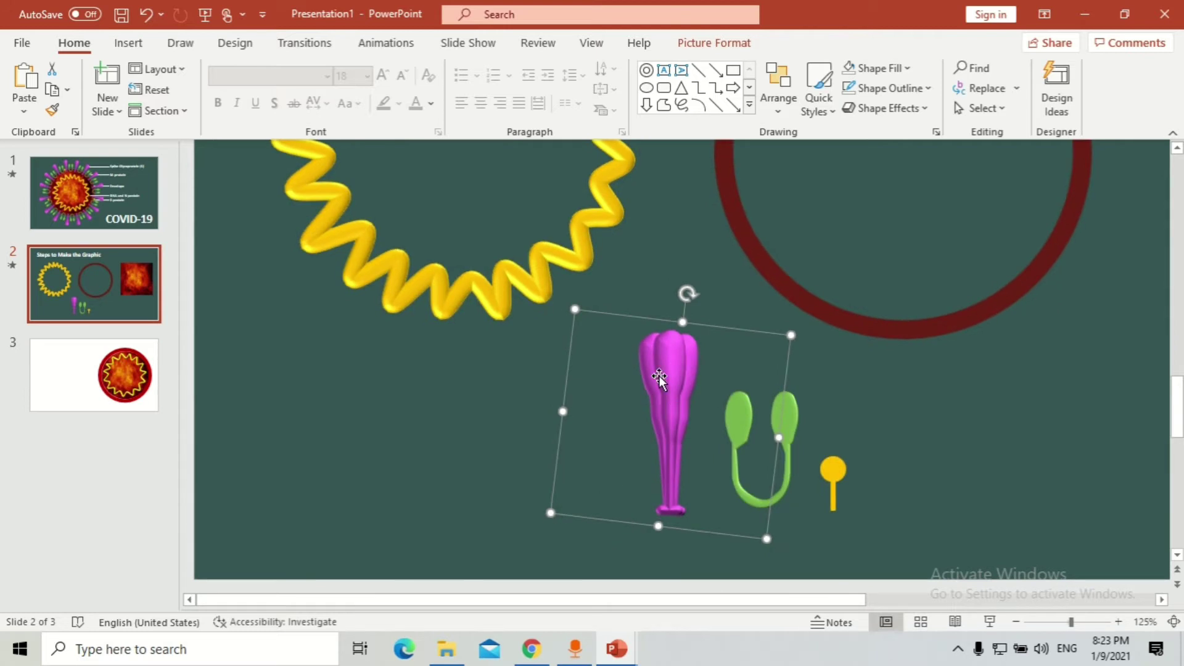
{"action": "left_click", "coordinate": [148, 356]}
{"action": "scroll", "coordinate": [481, 382], "scroll_direction": "down", "scroll_amount": 5}
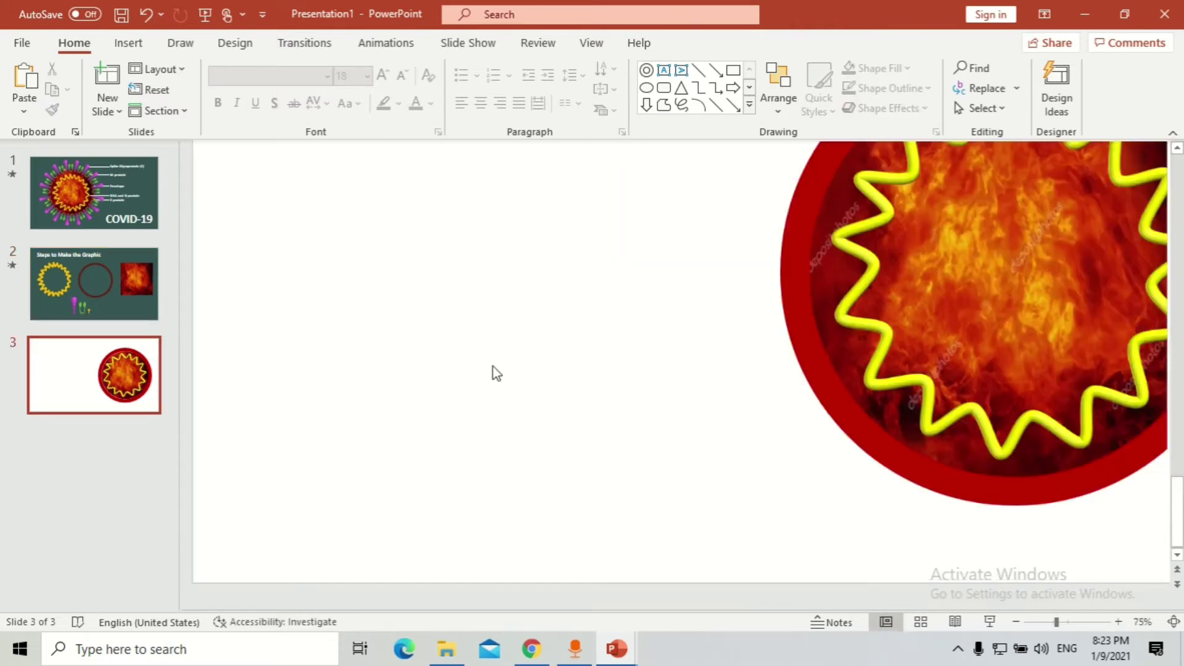
- Insert the baseball bat icon from an icon search for 'ba' and move it left of the fire circle
{"action": "left_click", "coordinate": [135, 44]}
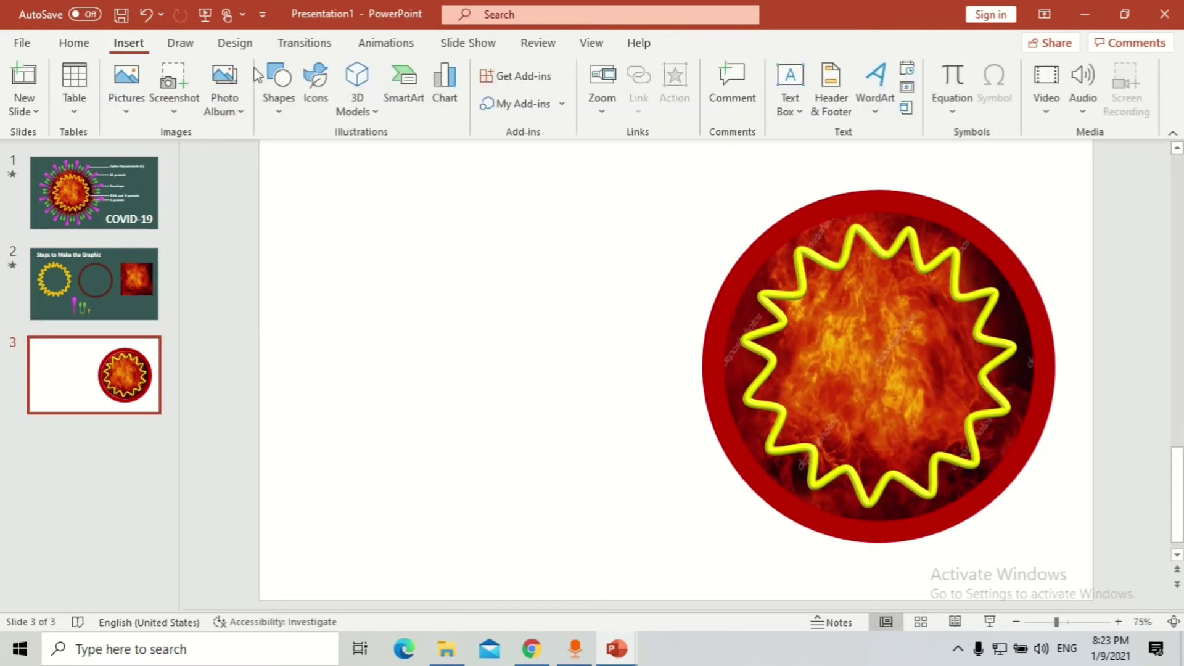
{"action": "left_click", "coordinate": [316, 86]}
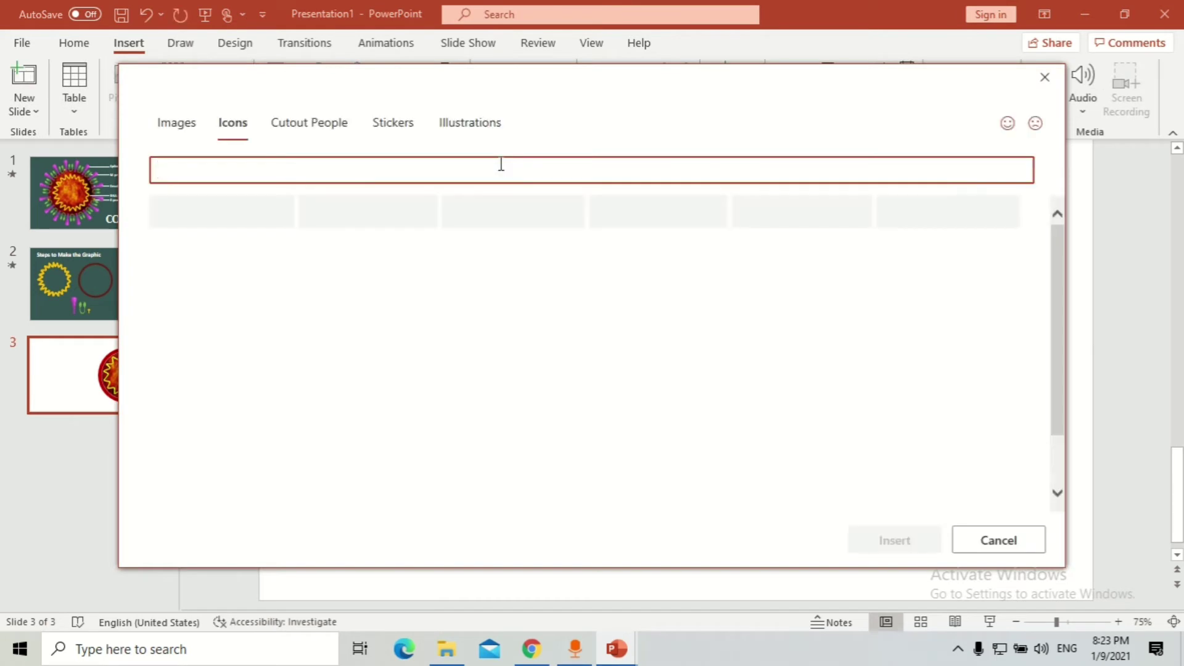
{"action": "type", "text": "bat"}
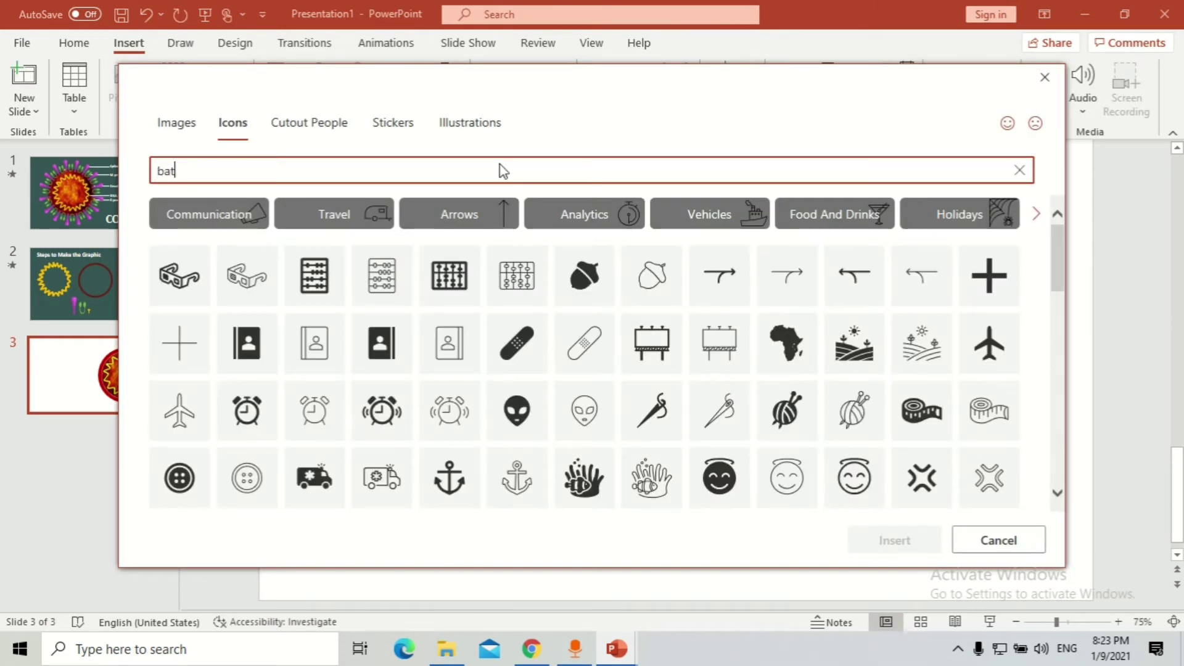
{"action": "left_click", "coordinate": [180, 229]}
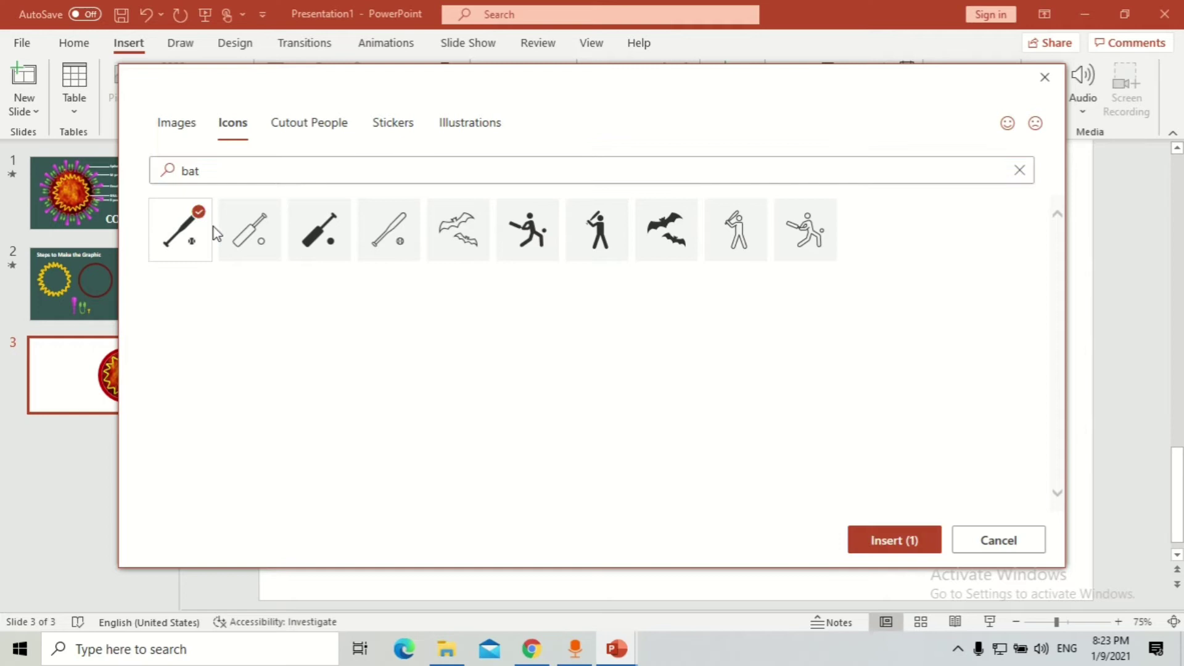
{"action": "left_click", "coordinate": [888, 540]}
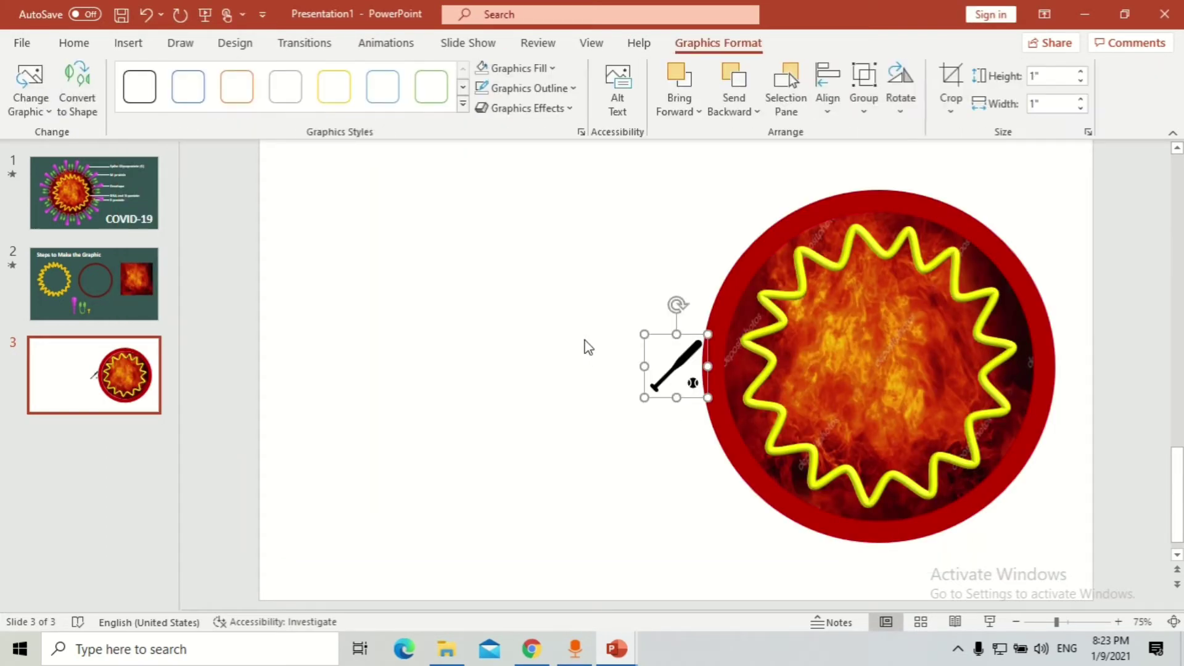
{"action": "left_click_drag", "start_coordinate": [690, 379], "coordinate": [553, 399]}
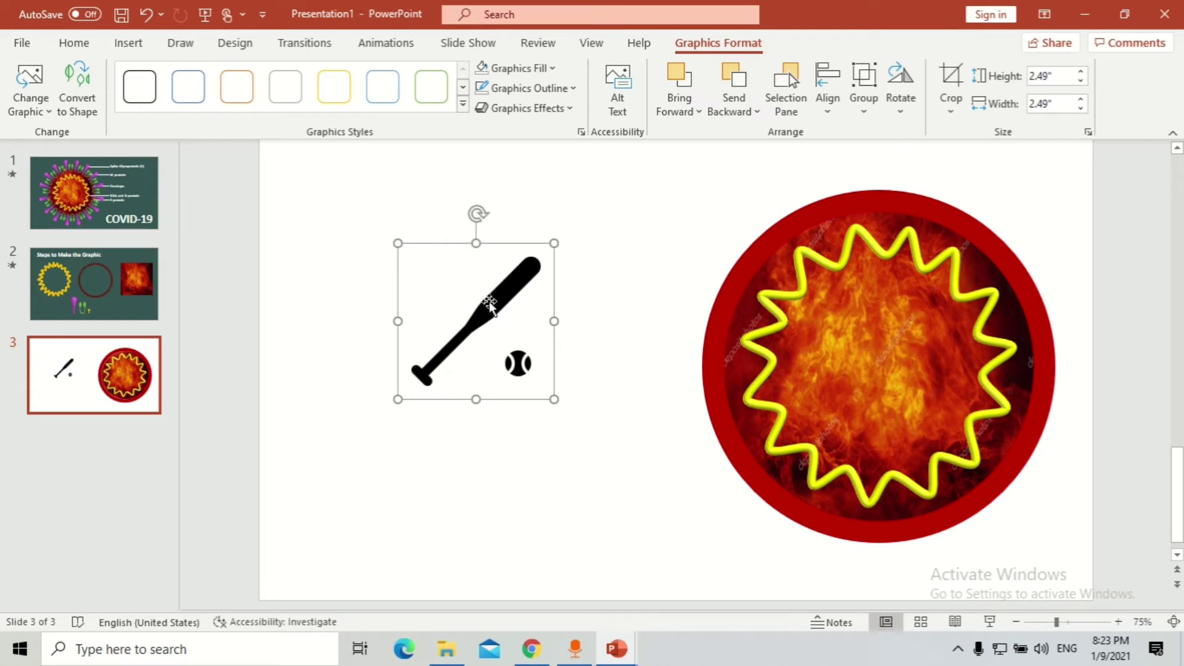
- Convert the bat icon into an editable shape and remove the ball, keeping only the bat
{"action": "right_click", "coordinate": [491, 307]}
{"action": "left_click", "coordinate": [569, 357]}
{"action": "left_click", "coordinate": [546, 400]}
{"action": "left_click", "coordinate": [520, 365]}
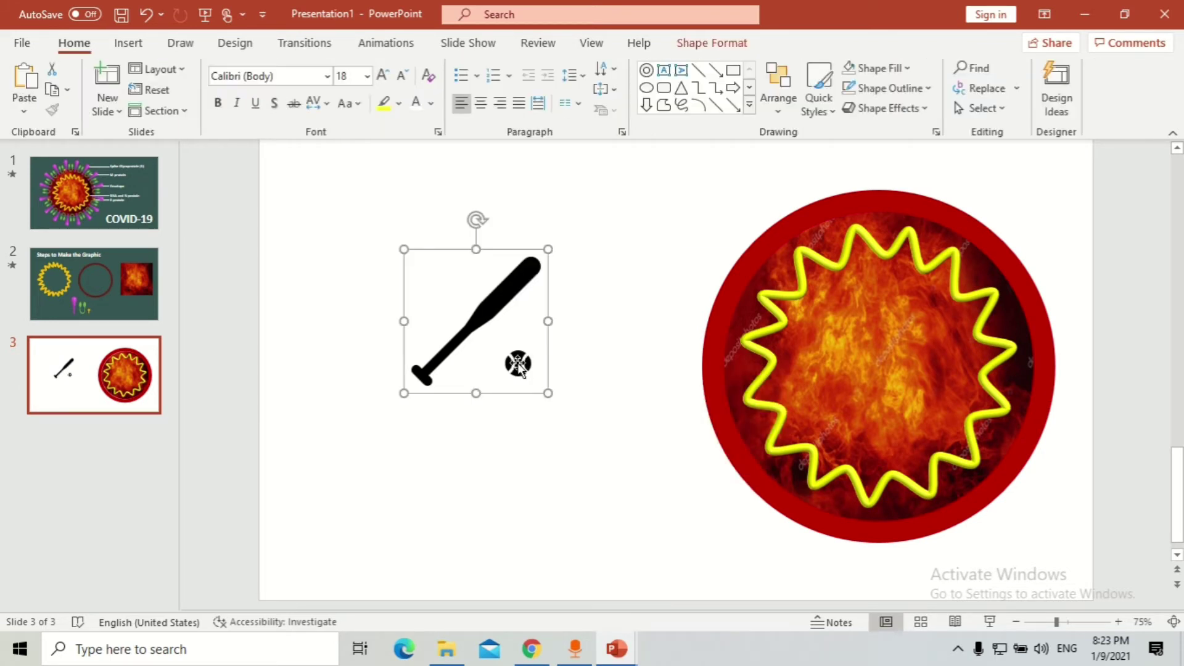
{"action": "left_click", "coordinate": [521, 367]}
{"action": "left_click", "coordinate": [525, 368]}
{"action": "left_click", "coordinate": [524, 369]}
{"action": "left_click", "coordinate": [525, 369]}
{"action": "left_click", "coordinate": [510, 368]}
{"action": "key", "text": "ctrl+z"}
- Rotate the bat so it stands vertically beside the fire circle
{"action": "left_click", "coordinate": [508, 369]}
{"action": "left_click", "coordinate": [449, 353]}
{"action": "left_click_drag", "start_coordinate": [478, 225], "coordinate": [397, 243]}
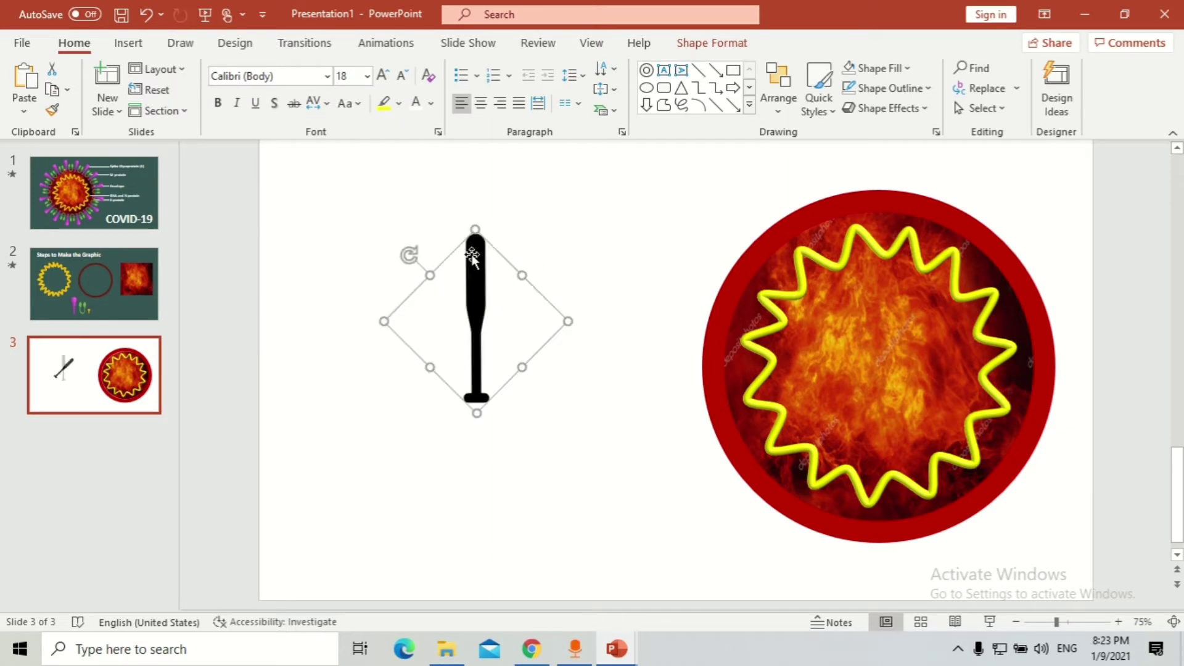
{"action": "left_click", "coordinate": [551, 232]}
{"action": "left_click", "coordinate": [476, 260]}
{"action": "right_click", "coordinate": [477, 259]}
- Edit the bat's points to bulge its left edge and upper-left corner outward into a rounded curve
{"action": "left_click", "coordinate": [540, 358]}
{"action": "scroll", "coordinate": [497, 264], "scroll_direction": "up", "scroll_amount": 5}
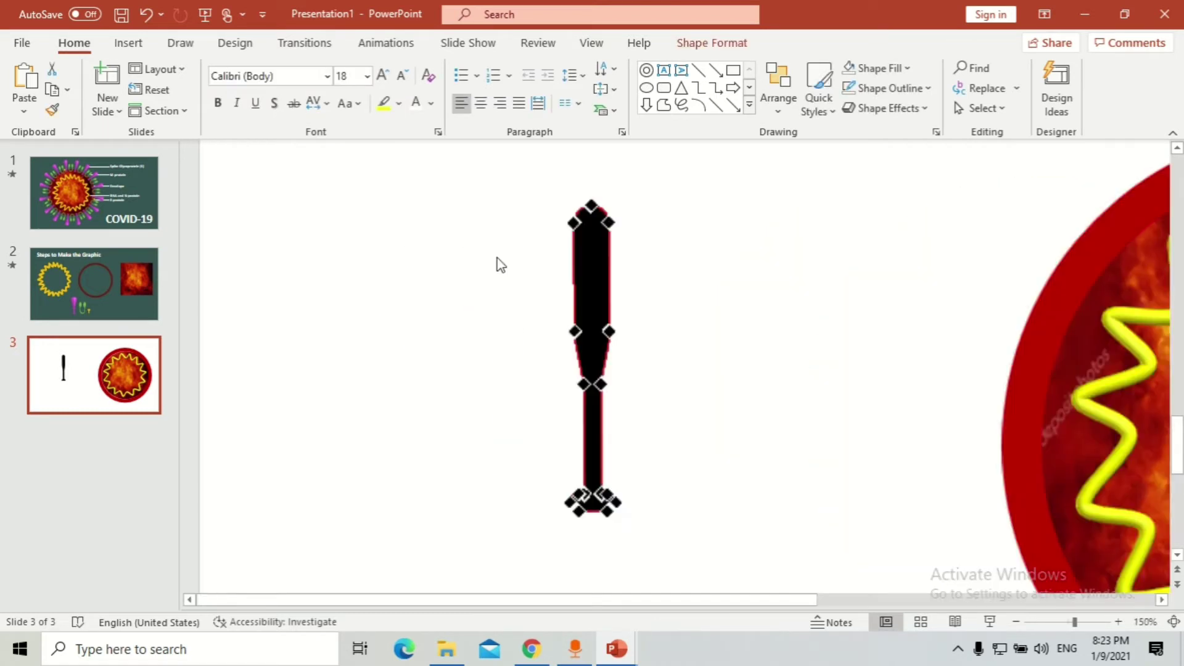
{"action": "left_click_drag", "start_coordinate": [609, 263], "coordinate": [597, 263]}
{"action": "mouse_move", "coordinate": [609, 213]}
{"action": "left_mouse_down"}
{"action": "mouse_move", "coordinate": [653, 210]}
{"action": "mouse_move", "coordinate": [660, 223]}
{"action": "mouse_move", "coordinate": [595, 225]}
{"action": "left_mouse_up"}
{"action": "left_click", "coordinate": [604, 221]}
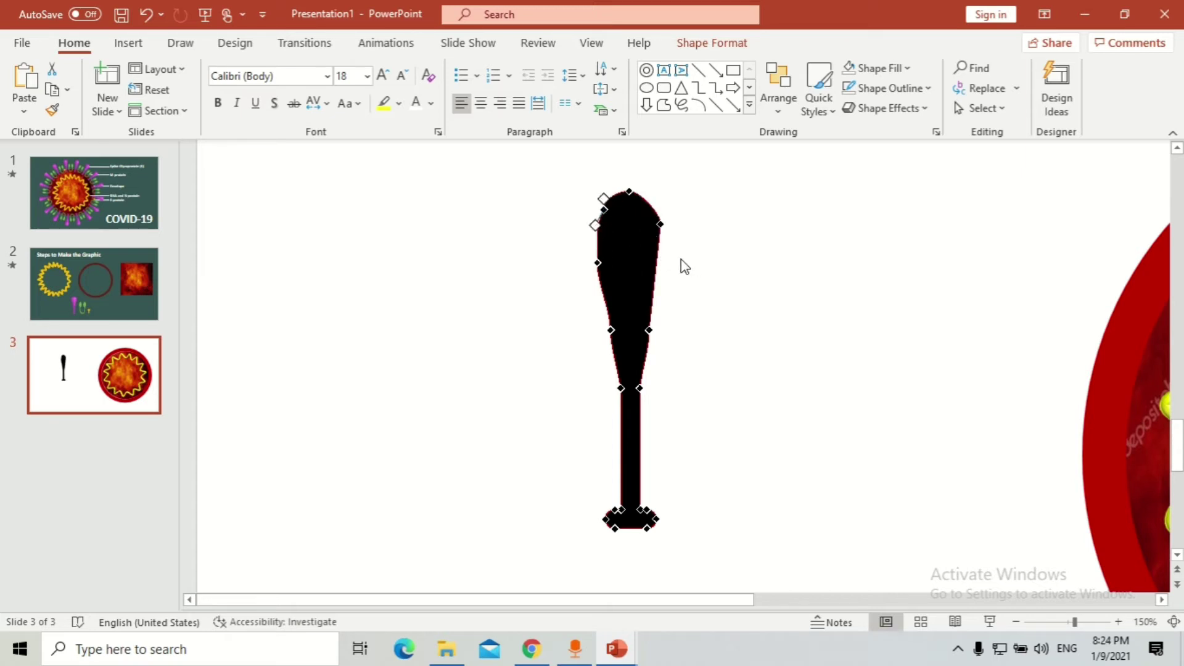
{"action": "left_click", "coordinate": [597, 259]}
{"action": "left_click_drag", "start_coordinate": [596, 244], "coordinate": [593, 246]}
{"action": "left_click", "coordinate": [700, 262]}
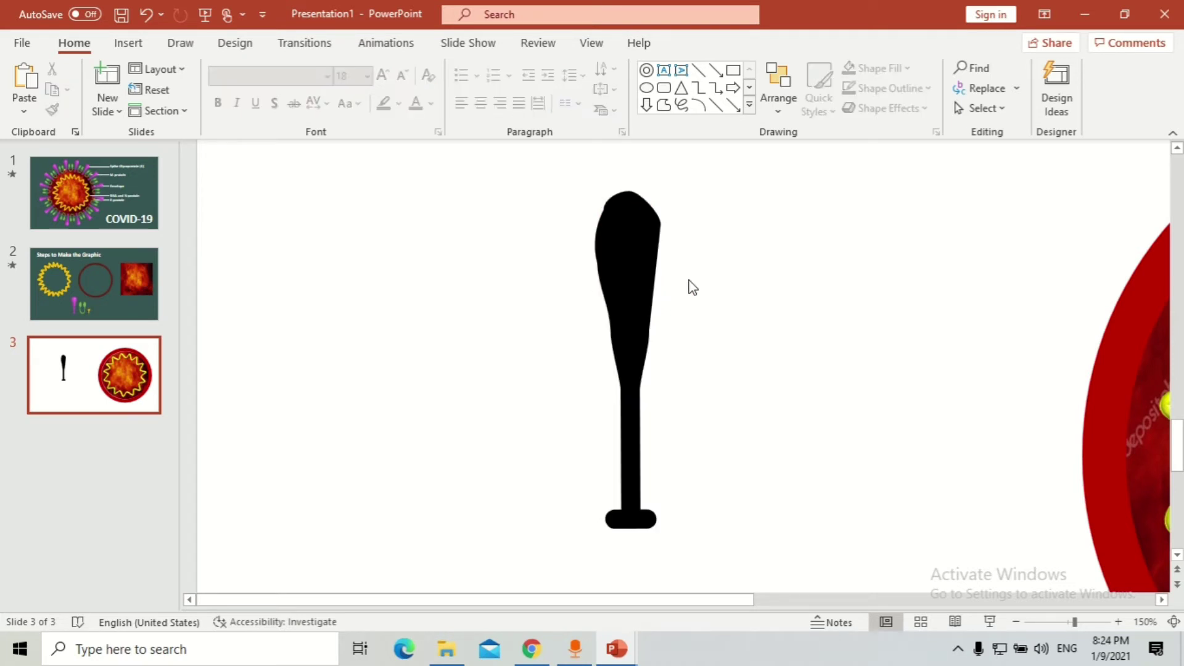
- Edit the club's points again to bulge its right edge outward
{"action": "left_click", "coordinate": [652, 242]}
{"action": "right_click", "coordinate": [655, 250]}
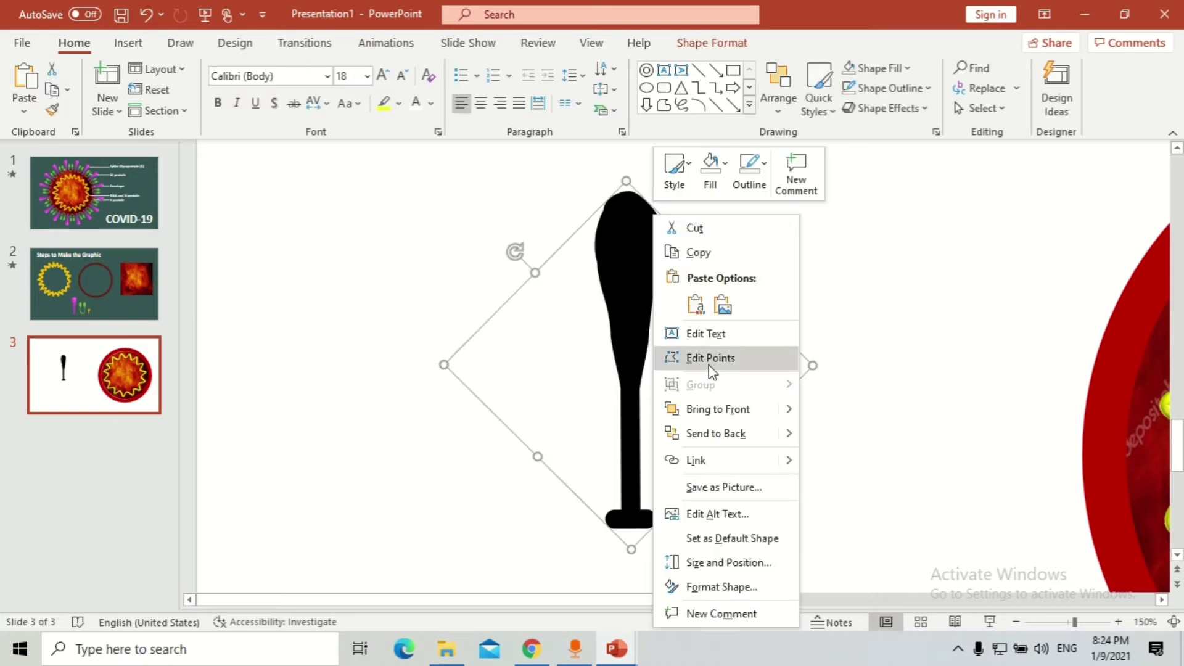
{"action": "left_click", "coordinate": [710, 358]}
{"action": "left_click_drag", "start_coordinate": [657, 224], "coordinate": [660, 237]}
{"action": "left_click", "coordinate": [714, 277]}
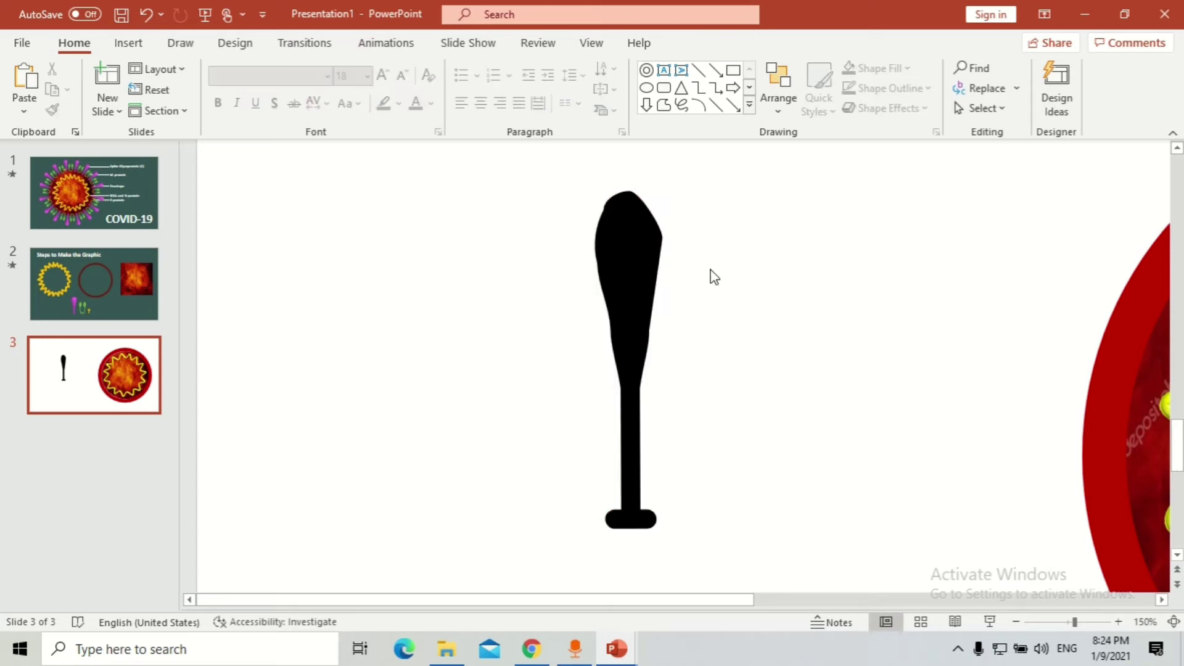
{"action": "left_click", "coordinate": [654, 227]}
{"action": "scroll", "coordinate": [775, 269], "scroll_direction": "down", "scroll_amount": 5}
{"action": "left_click", "coordinate": [574, 318]}
{"action": "left_click", "coordinate": [492, 313]}
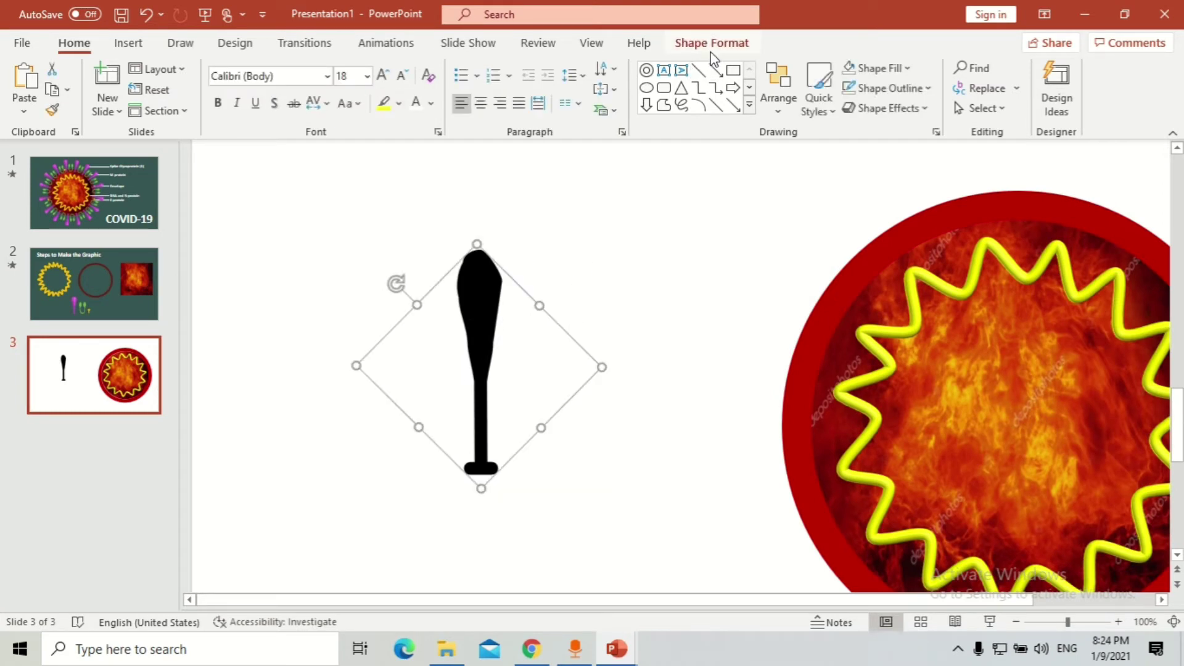